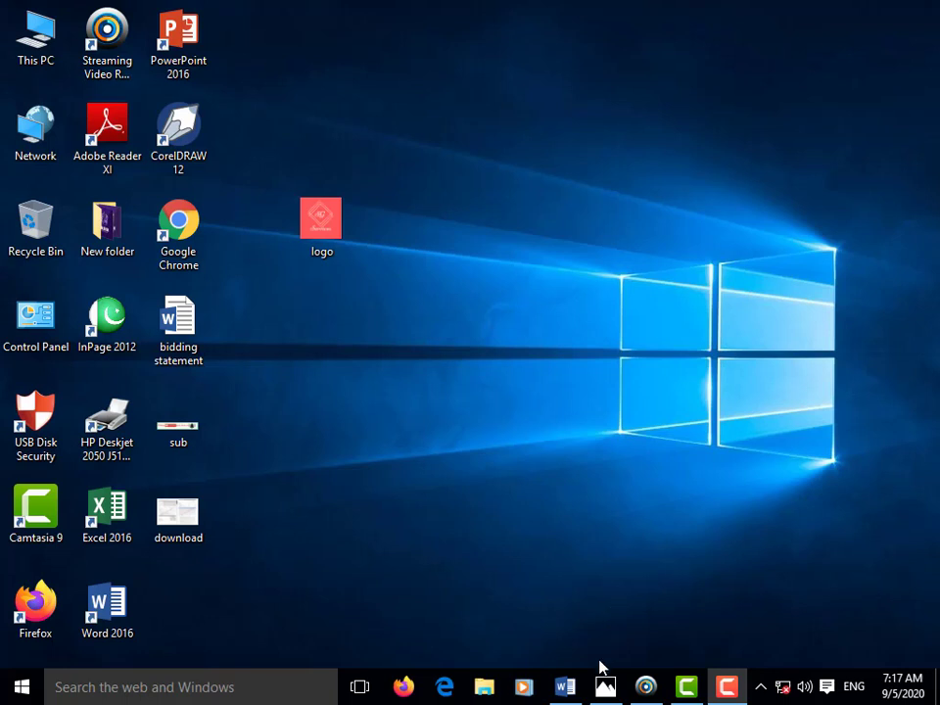
# Minimize the blank Word document and open the DO NOT COPY sample image in Photos.
pyautogui.click(566, 688)
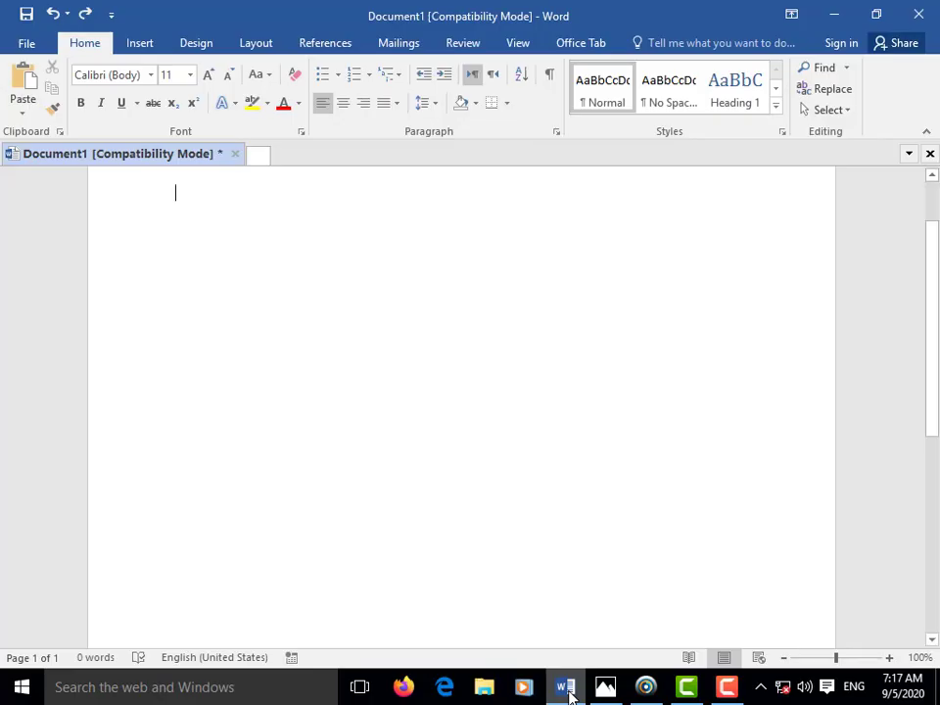
pyautogui.click(568, 691)
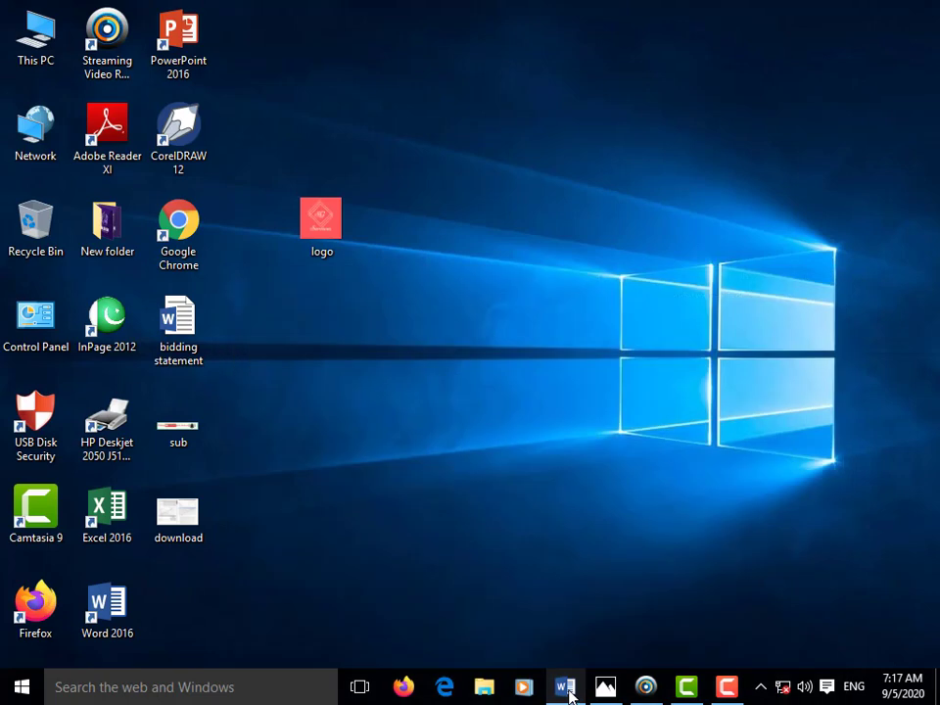
pyautogui.click(607, 690)
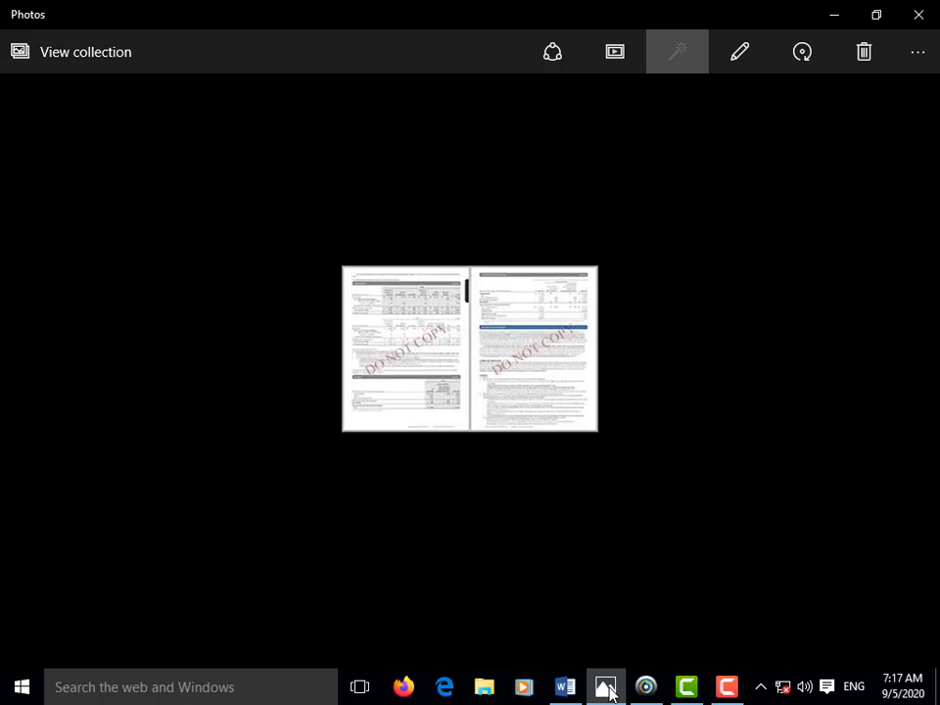
pyautogui.moveTo(470, 348)
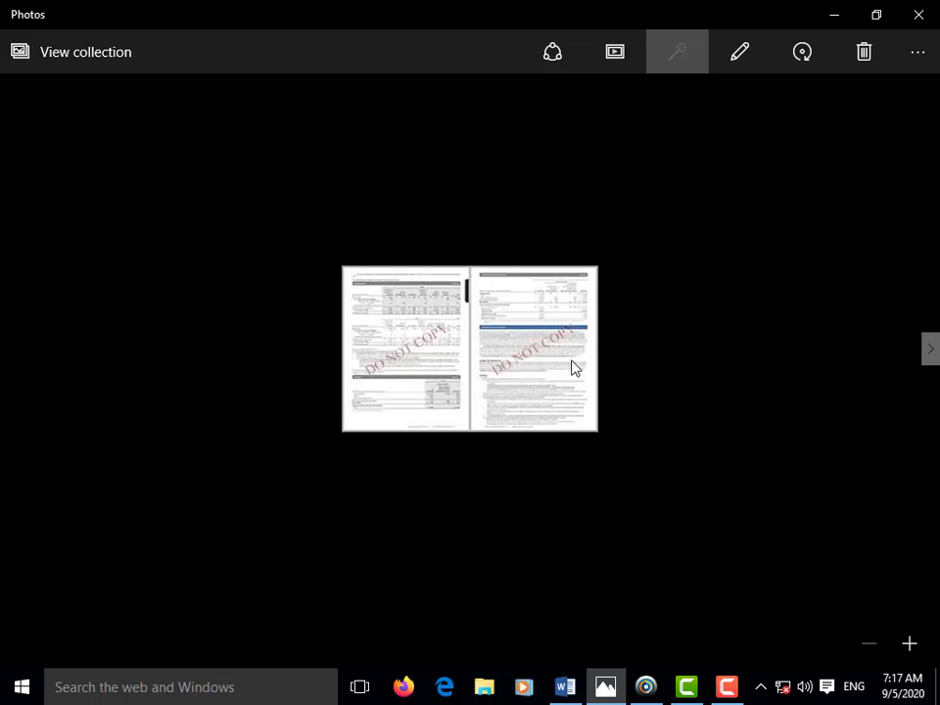
# Zoom in twice on the DO NOT COPY sample image, then return to Document1.
pyautogui.click(911, 644)
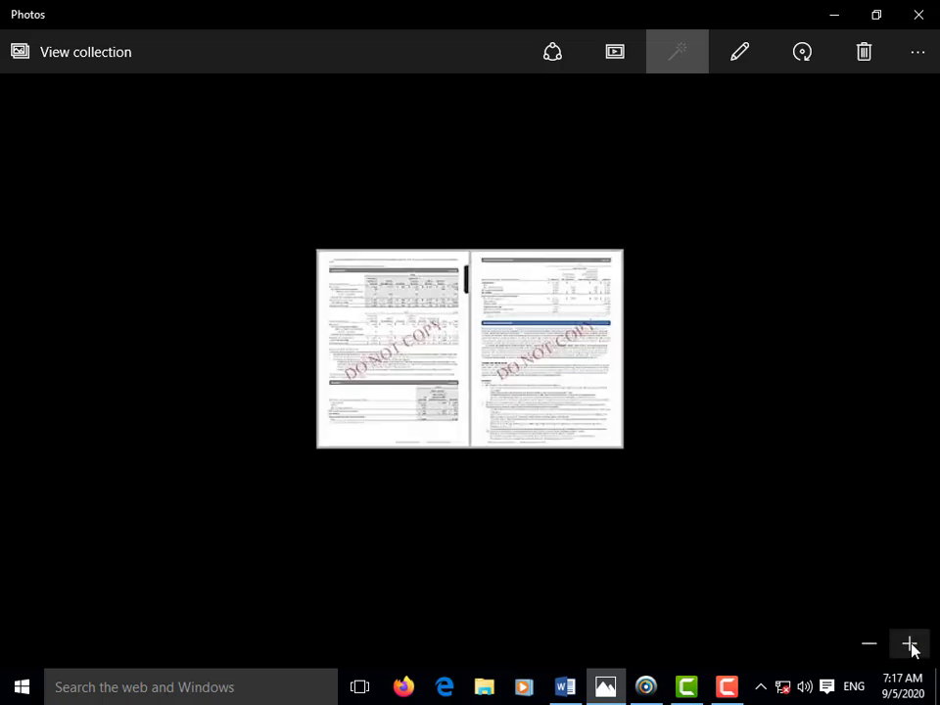
pyautogui.click(910, 645)
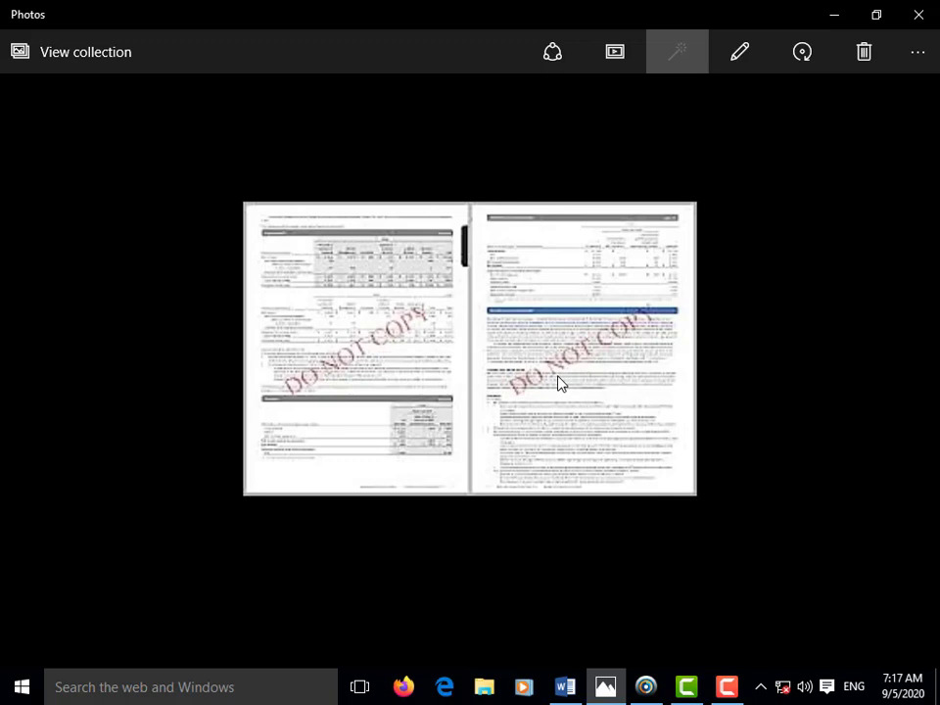
pyautogui.click(566, 687)
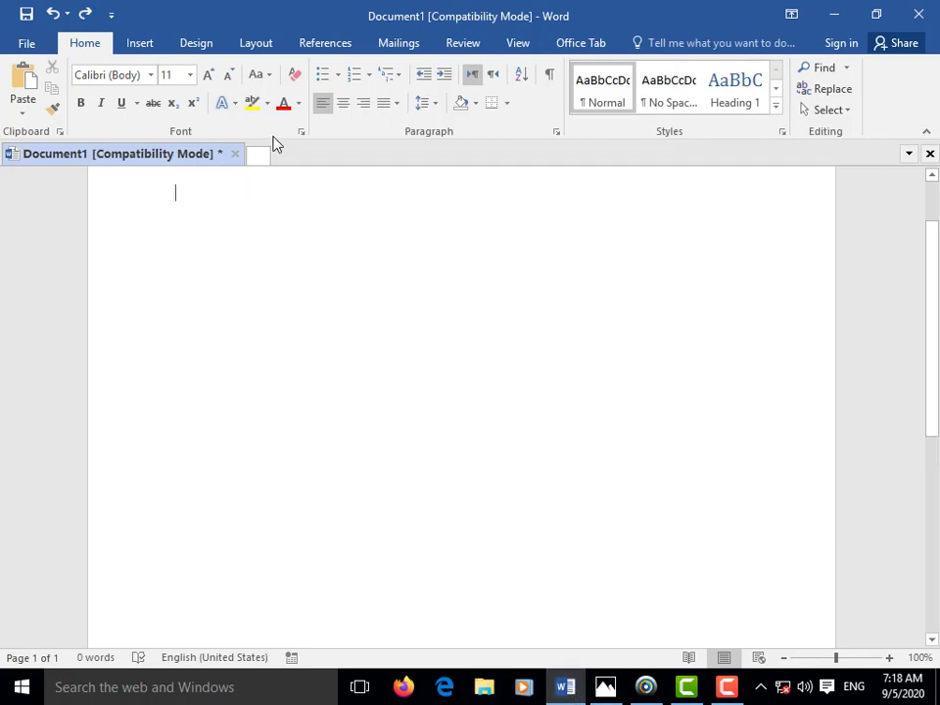
# Apply the diagonal CONFIDENTIAL 1 watermark from the Design tab's gallery and review it at 110%.
pyautogui.click(889, 657)
pyautogui.click(889, 657)
pyautogui.click(889, 657)
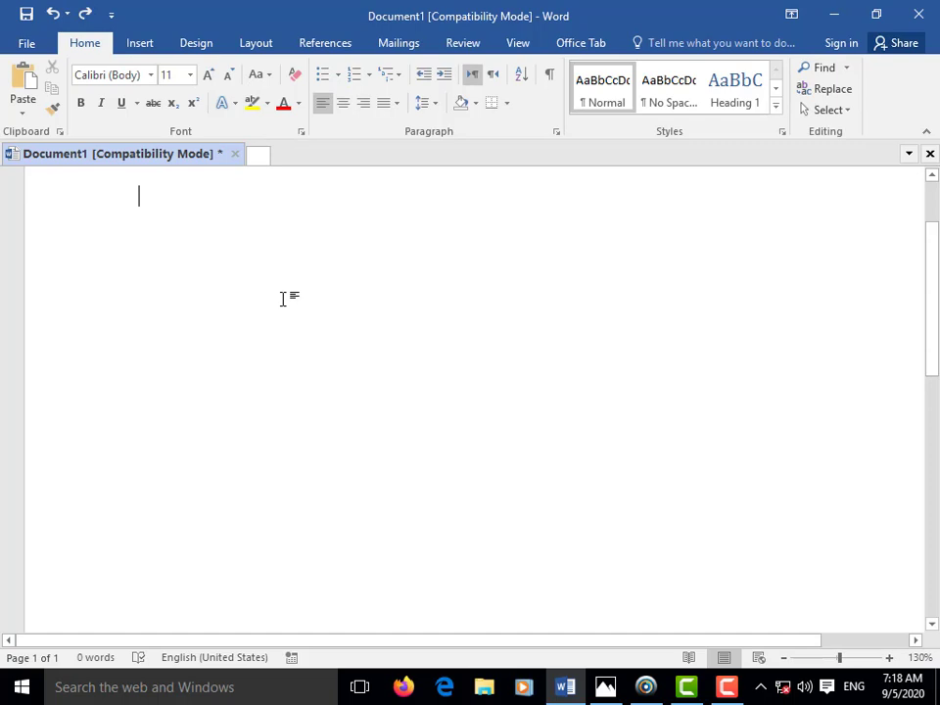
pyautogui.click(200, 44)
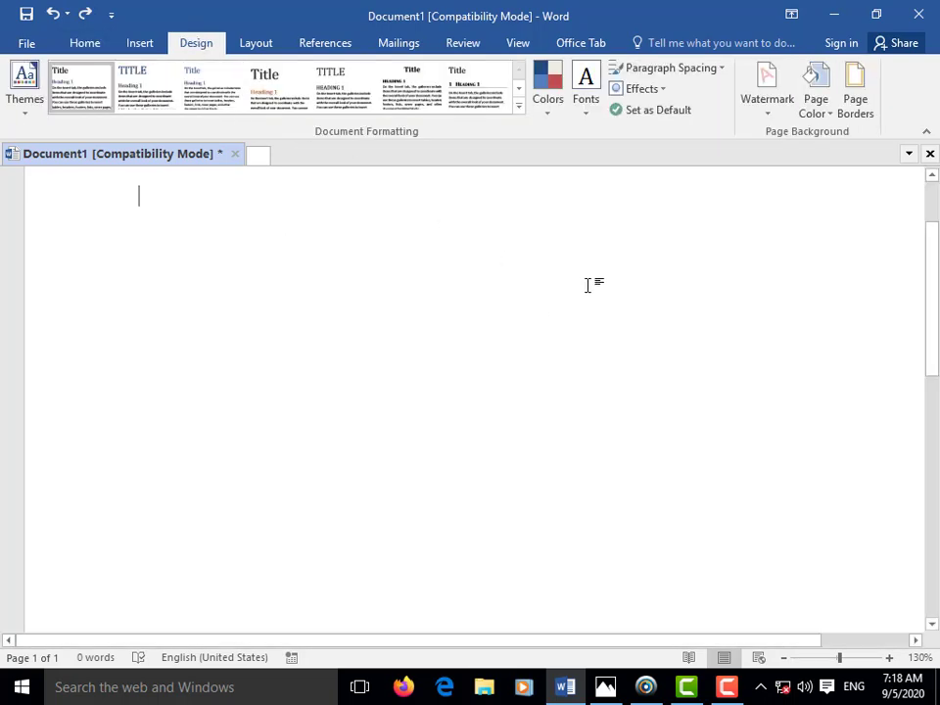
pyautogui.click(765, 101)
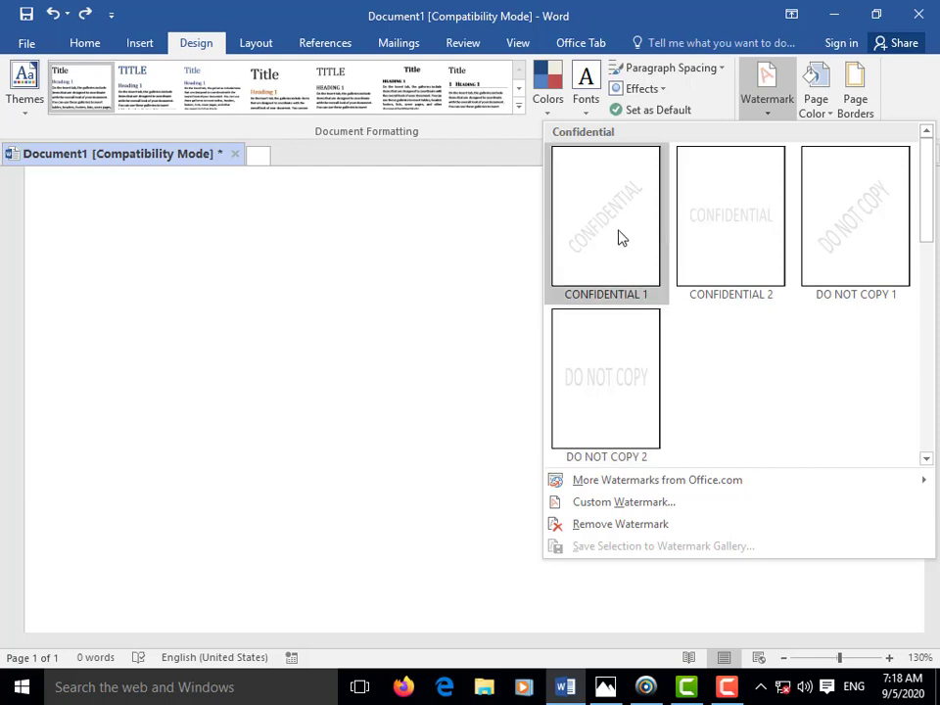
pyautogui.click(618, 237)
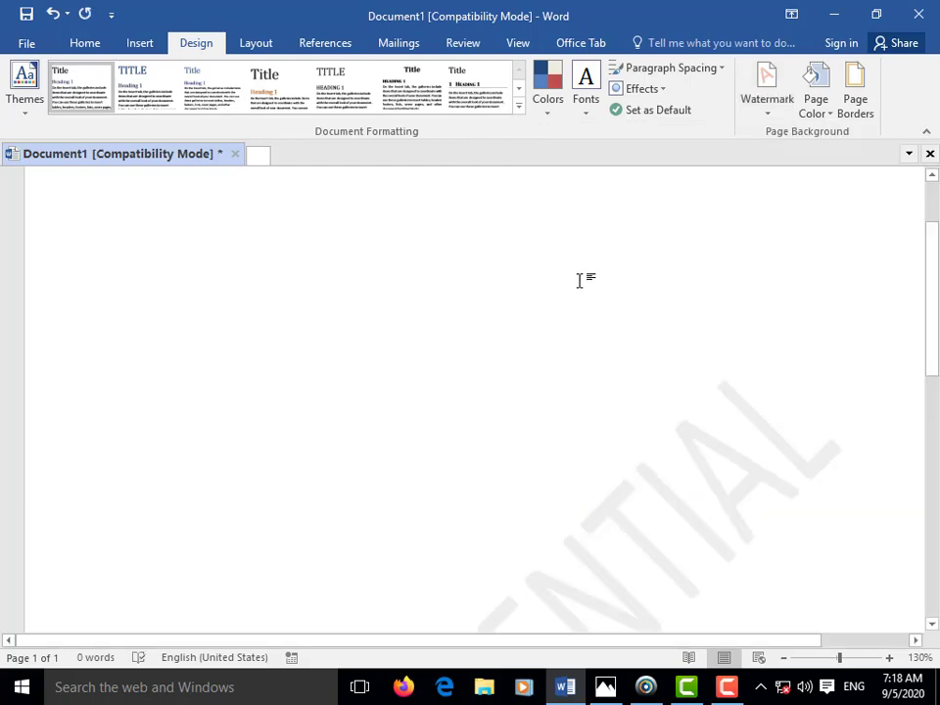
pyautogui.scroll(-5, 579, 284)
pyautogui.scroll(-1, 581, 288)
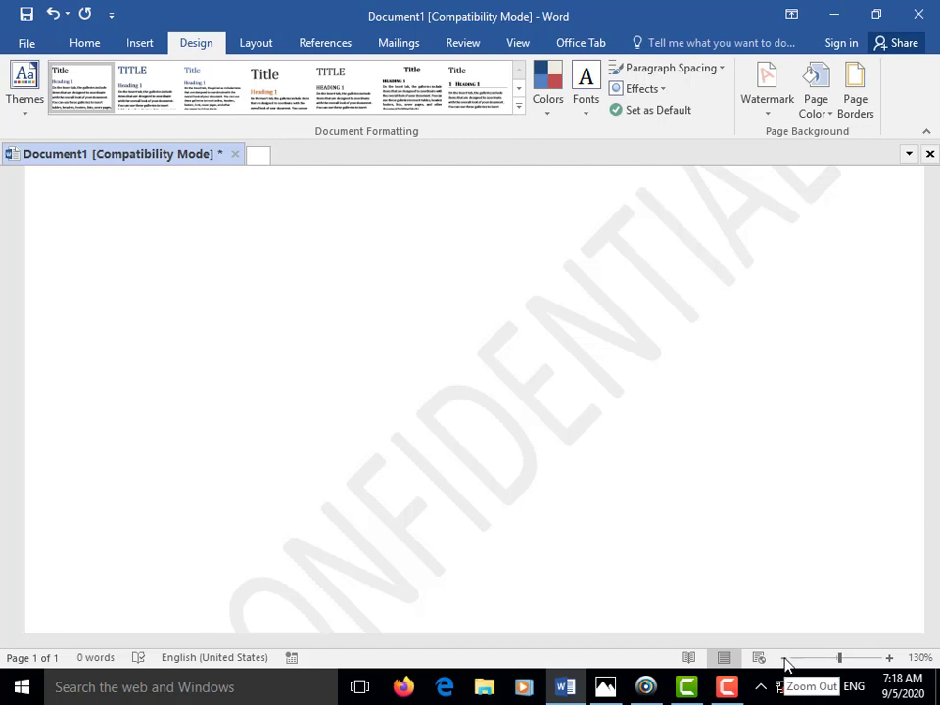
pyautogui.click(785, 659)
pyautogui.click(785, 659)
pyautogui.scroll(-2, 657, 387)
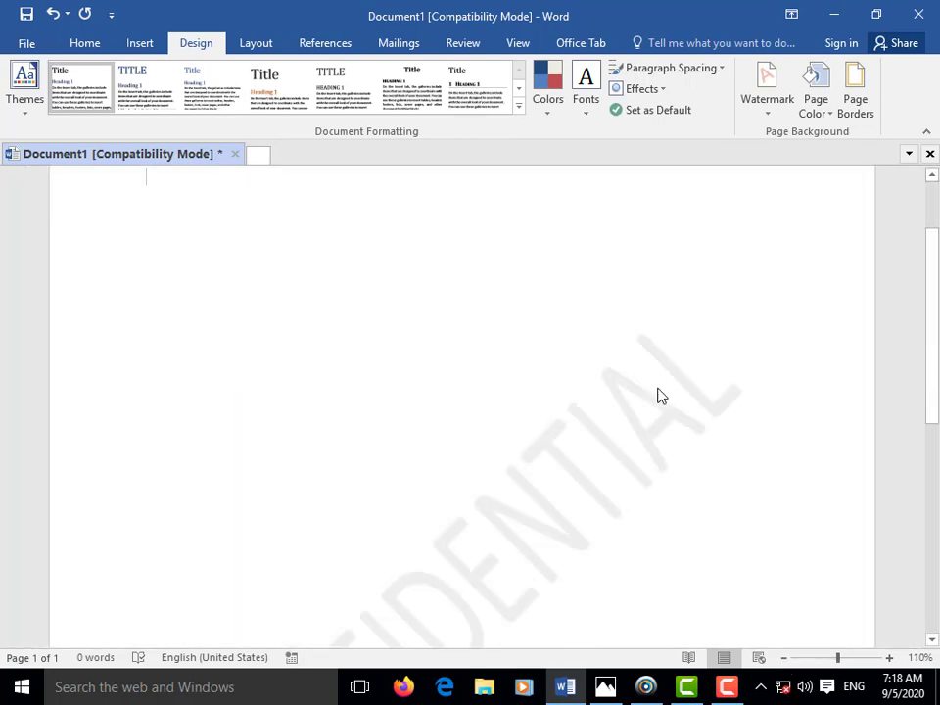
pyautogui.scroll(-3, 657, 393)
pyautogui.scroll(-1, 659, 387)
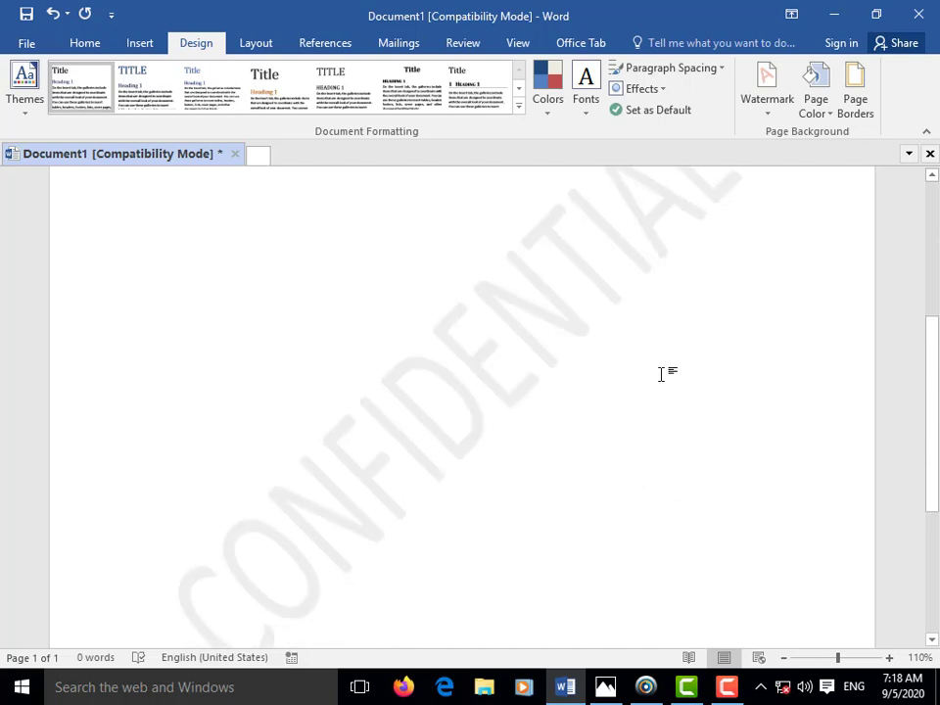
pyautogui.scroll(-1, 659, 369)
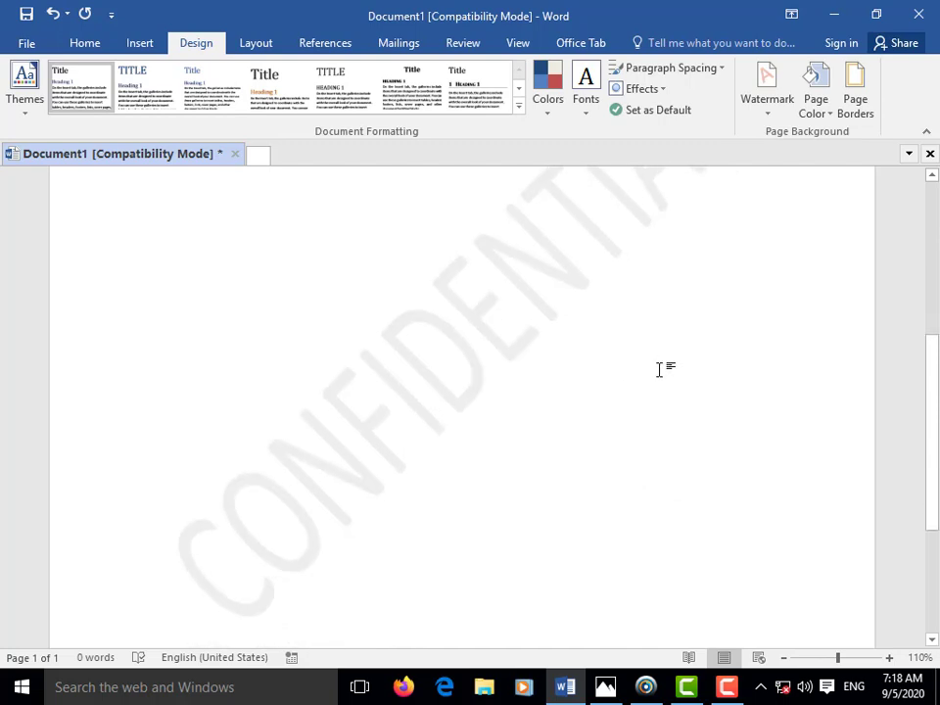
# Try the CONFIDENTIAL 2 watermark, then replace it with the horizontal DO NOT COPY 2 watermark.
pyautogui.click(767, 110)
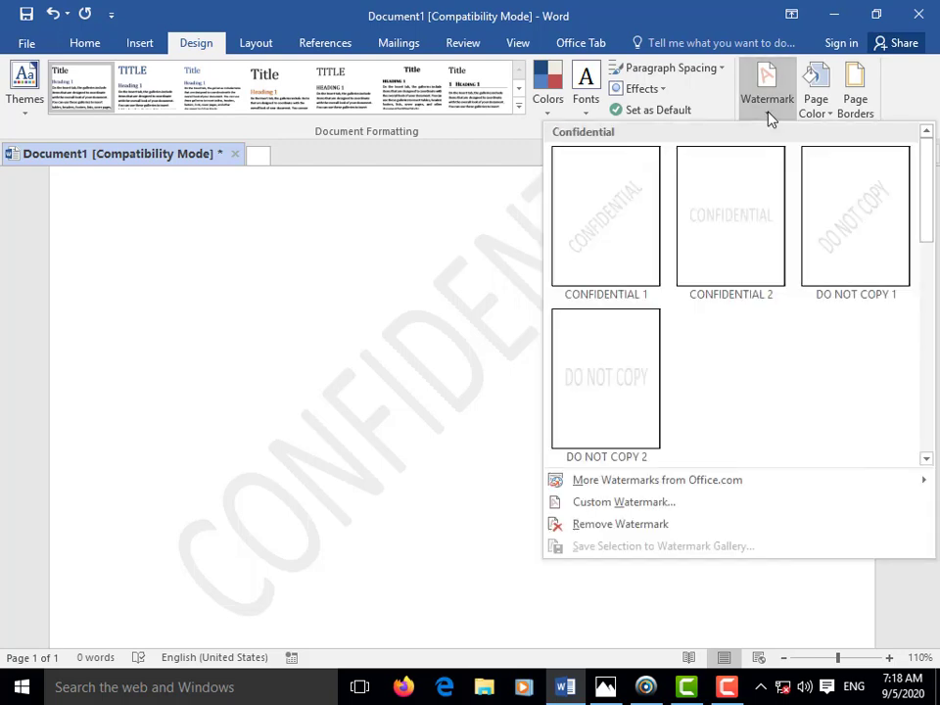
pyautogui.click(730, 218)
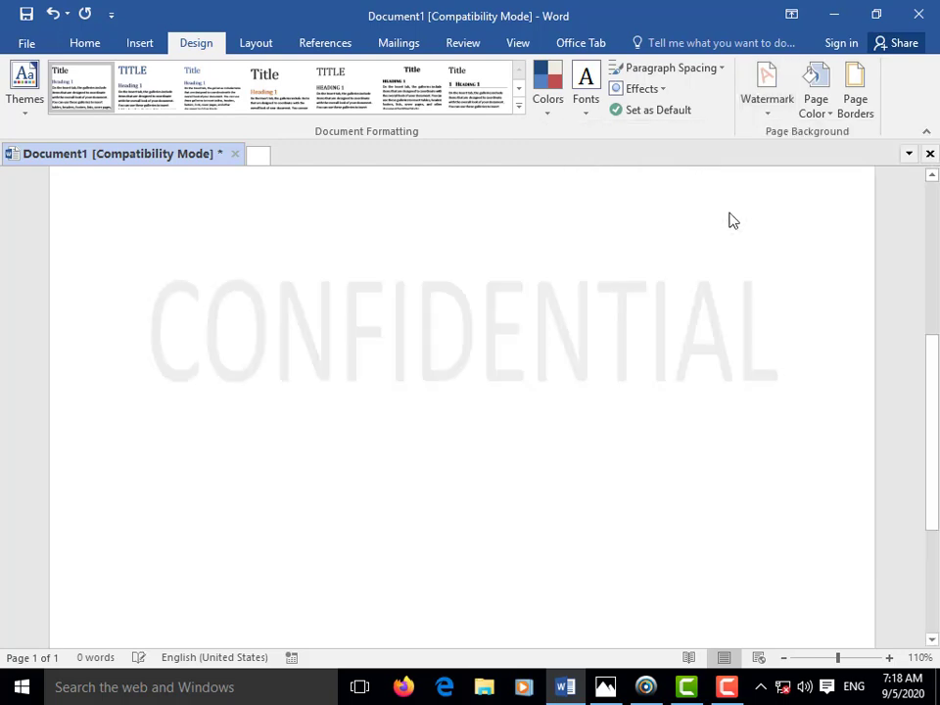
pyautogui.click(765, 112)
pyautogui.click(619, 386)
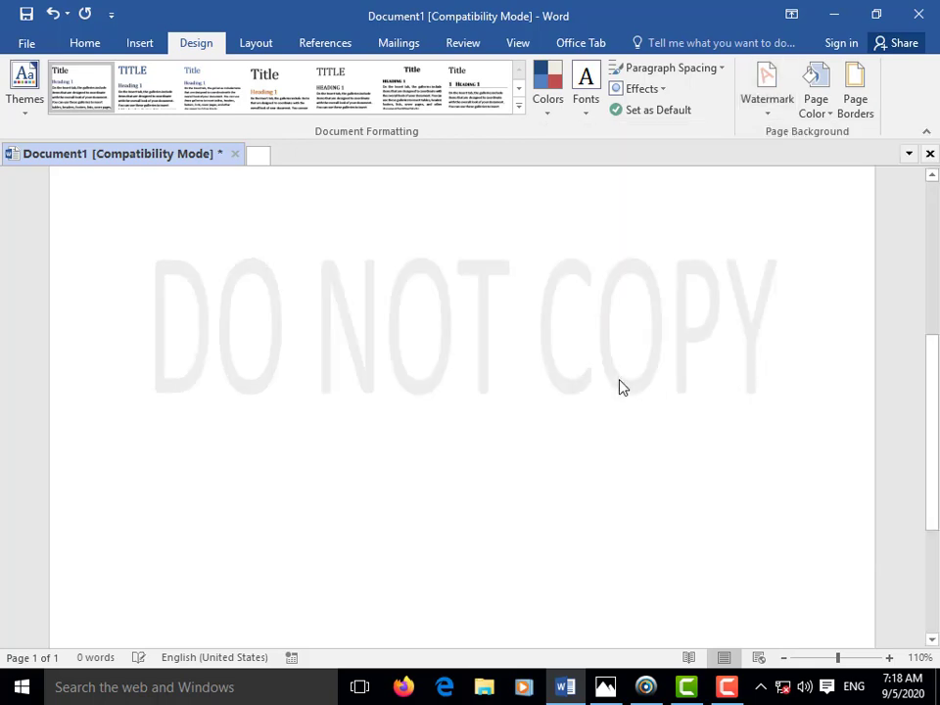
pyautogui.click(766, 108)
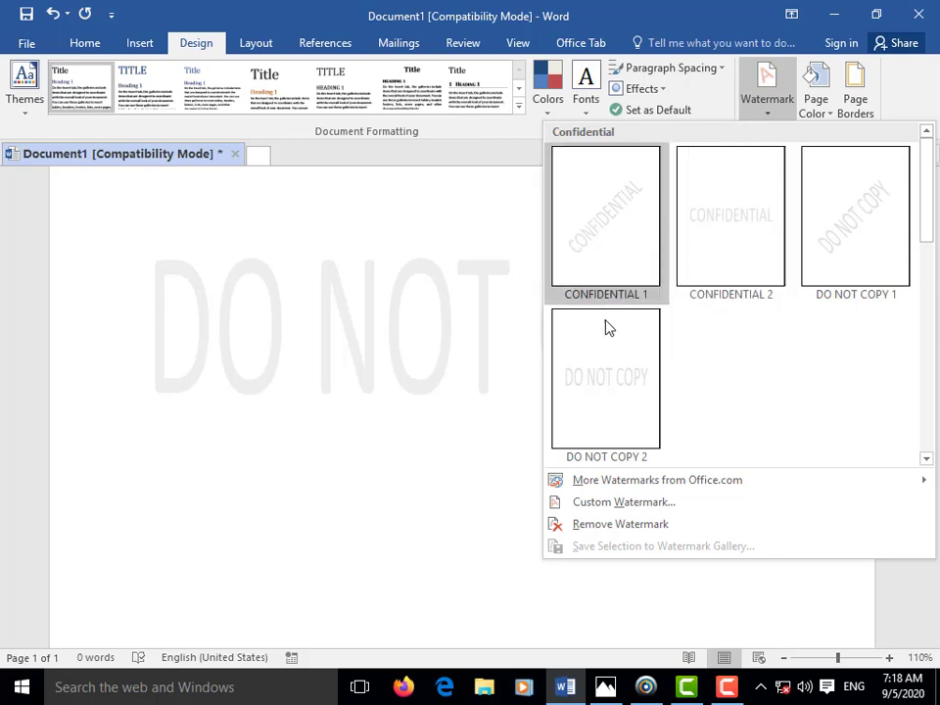
# In Custom Watermark, replace the DO NOT COPY text with 'SG Services'.
pyautogui.click(617, 504)
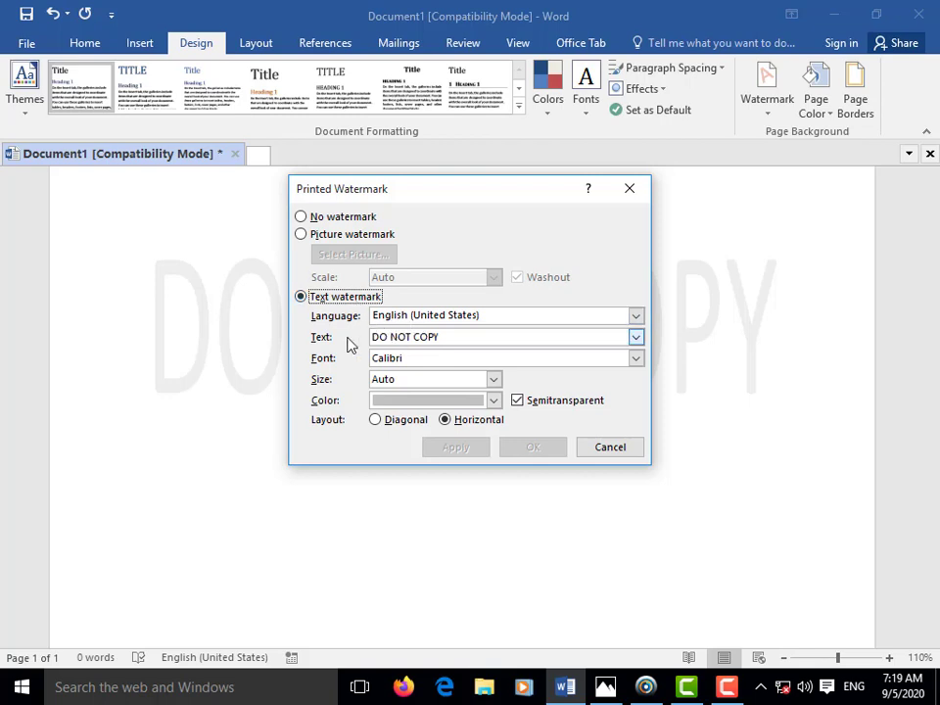
pyautogui.click(446, 337)
pyautogui.press('BackSpace')
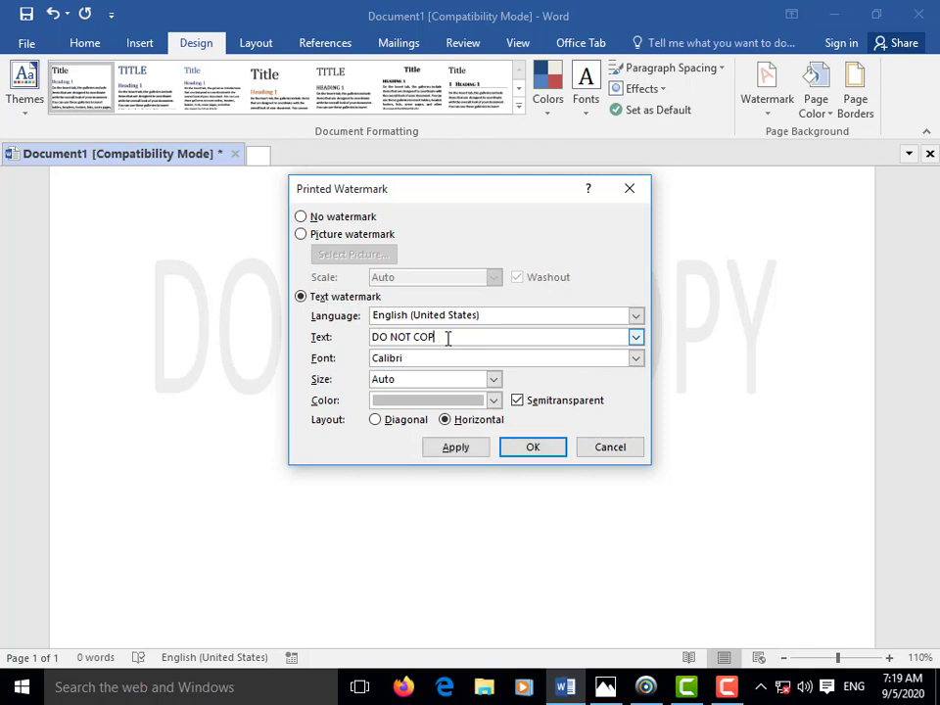
pyautogui.press('BackSpace')
pyautogui.press('BackSpace')
pyautogui.press('BackSpace')
pyautogui.press('BackSpace')
pyautogui.press('BackSpace')
pyautogui.press('BackSpace')
pyautogui.press('BackSpace')
pyautogui.press('BackSpace')
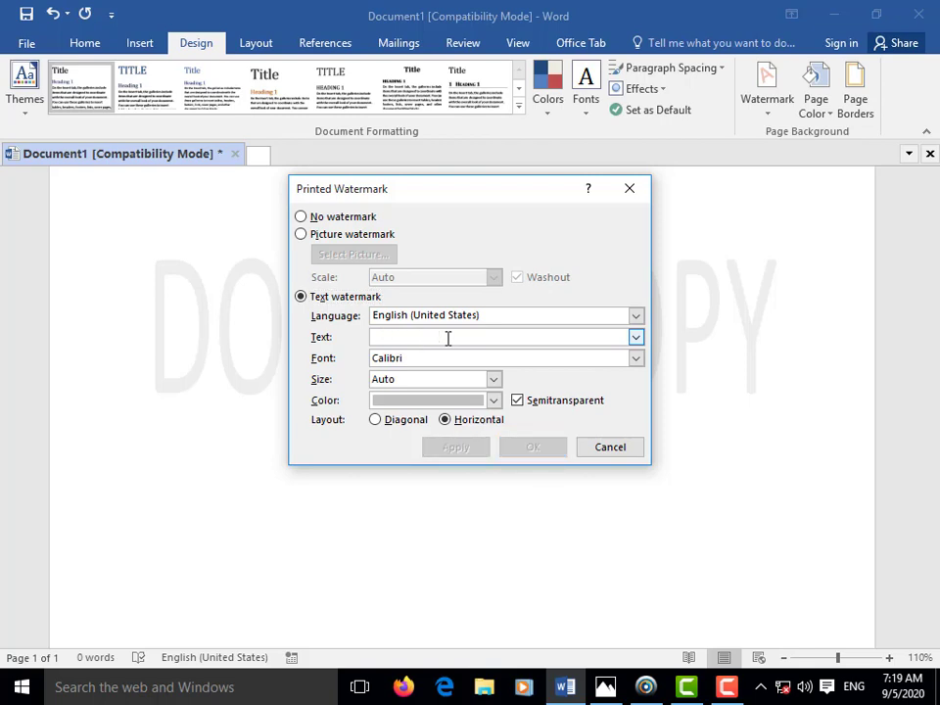
pyautogui.write('SG ')
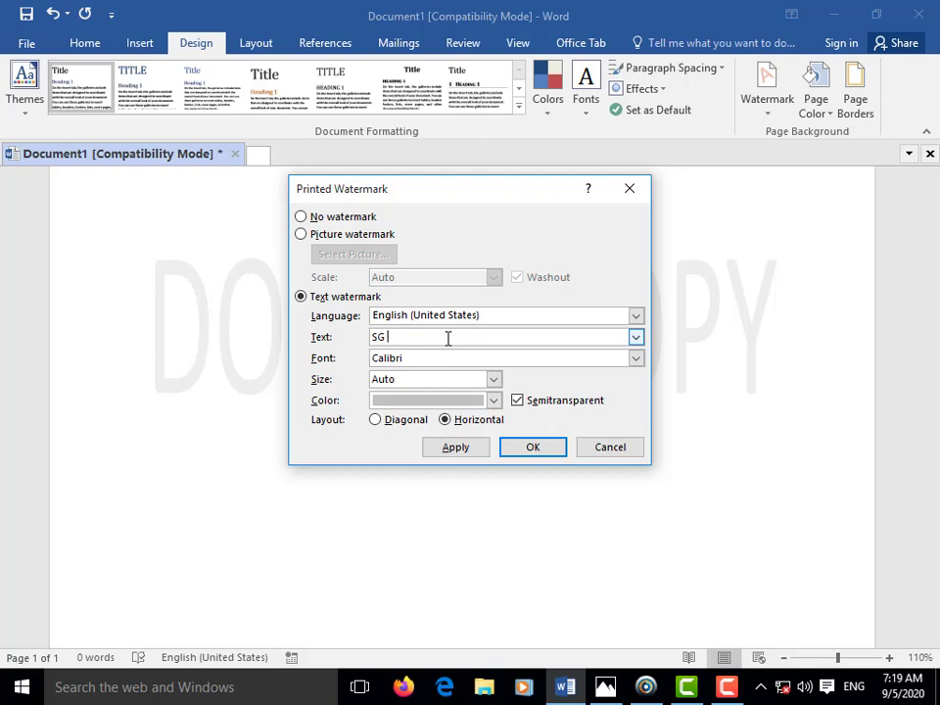
pyautogui.write('Services')
# Set the watermark to Eras Bold ITC, size 36, diagonal layout, and apply it.
pyautogui.click(635, 360)
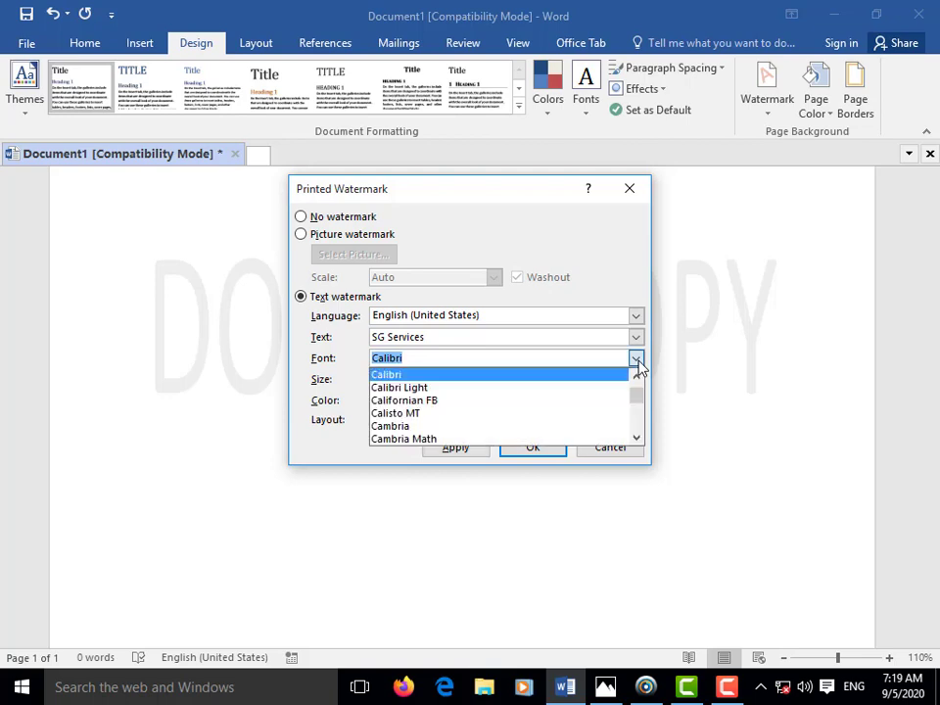
pyautogui.scroll(-1, 519, 395)
pyautogui.scroll(-2, 519, 395)
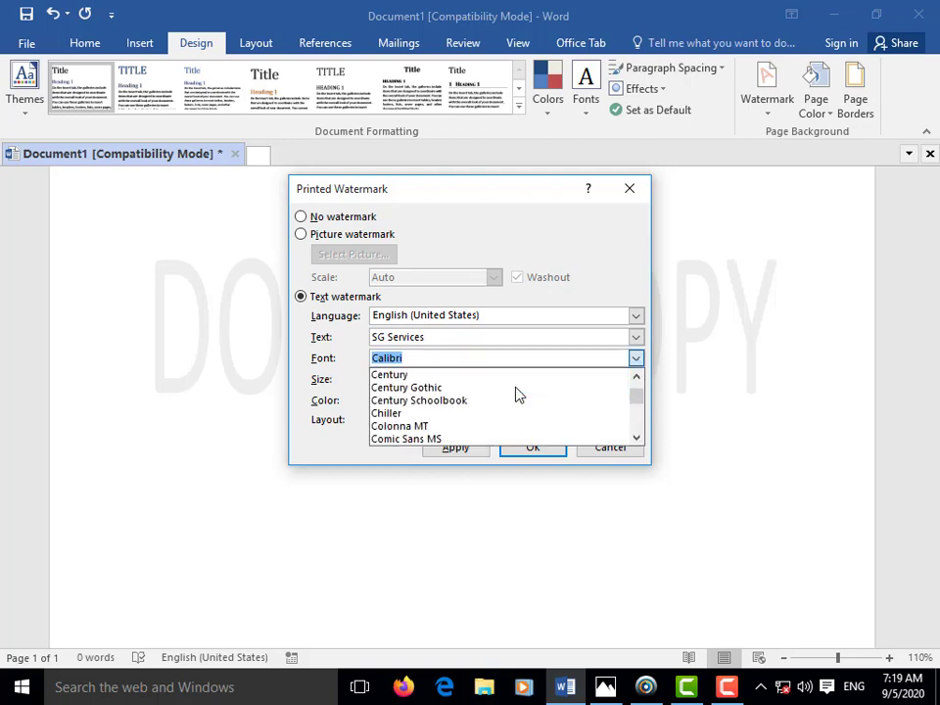
pyautogui.scroll(-2, 519, 394)
pyautogui.scroll(-2, 519, 394)
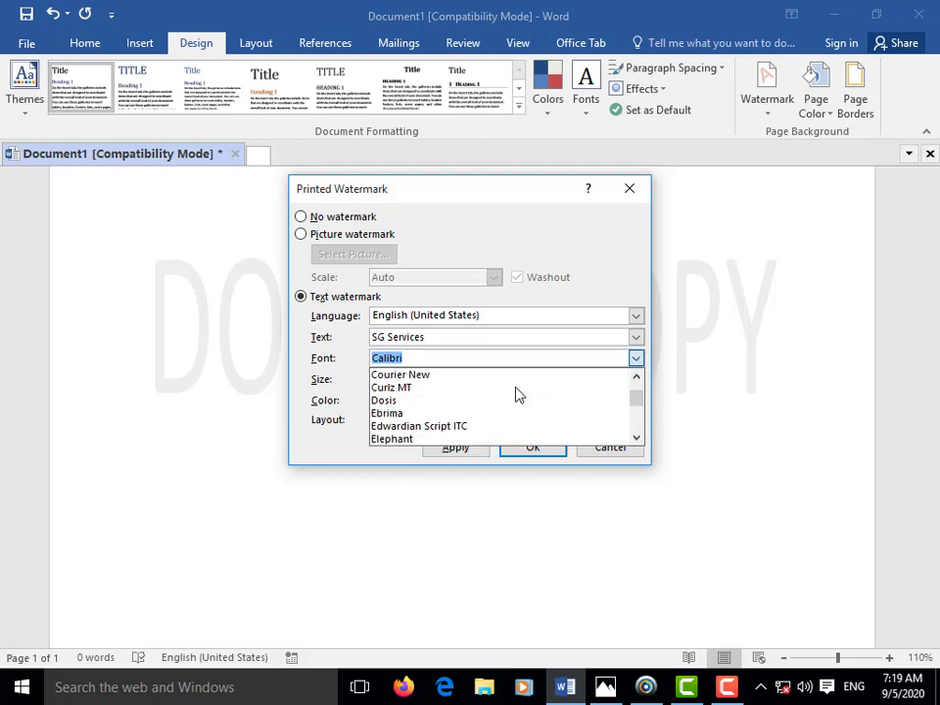
pyautogui.scroll(-2, 519, 394)
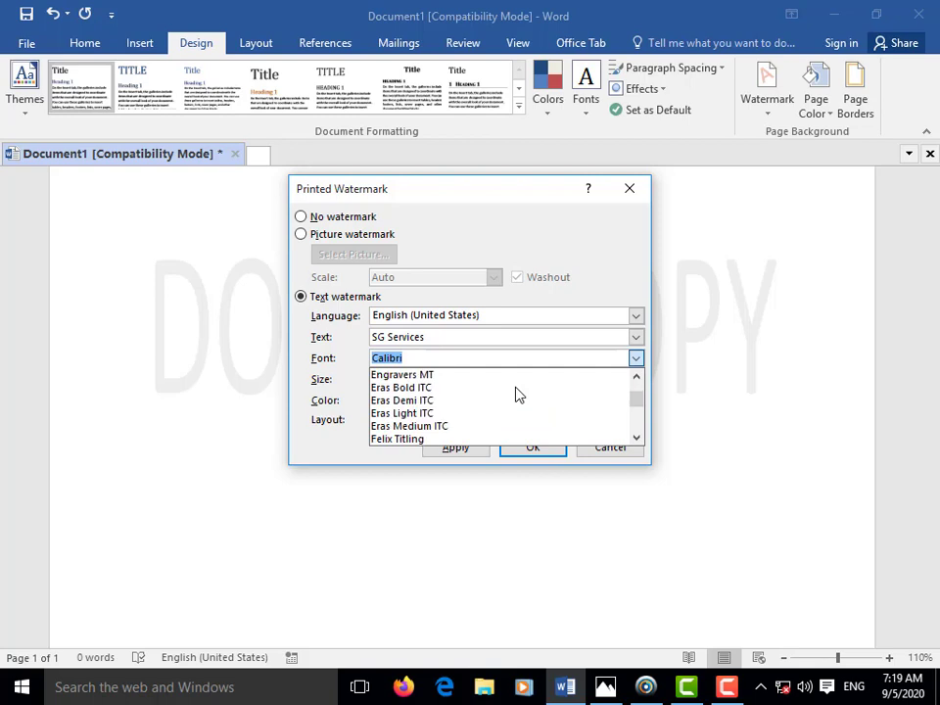
pyautogui.click(438, 391)
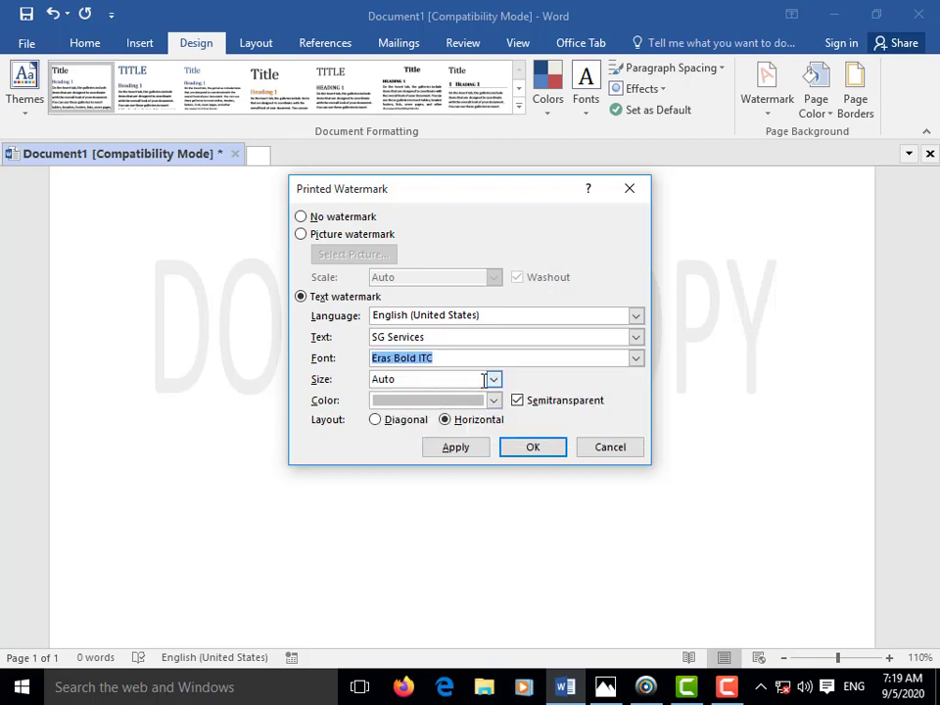
pyautogui.click(496, 382)
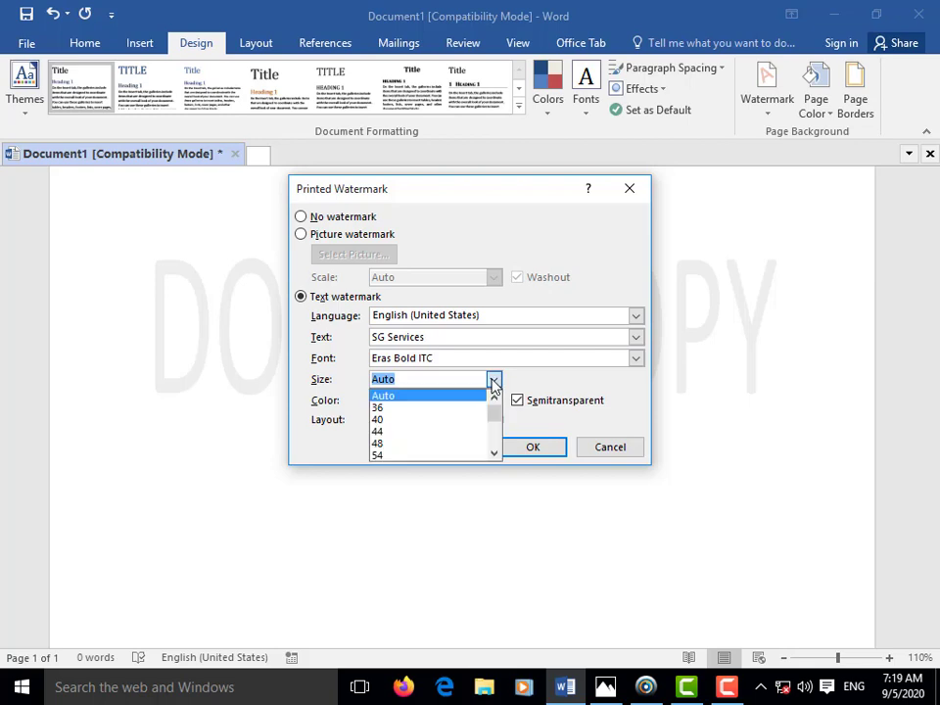
pyautogui.click(382, 407)
pyautogui.click(493, 402)
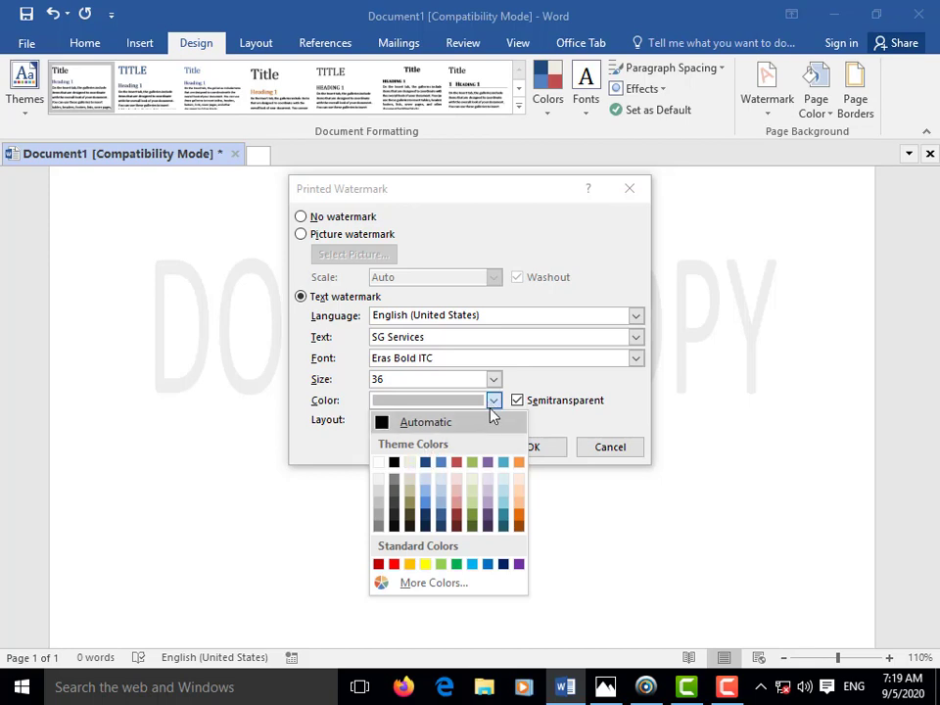
pyautogui.click(494, 401)
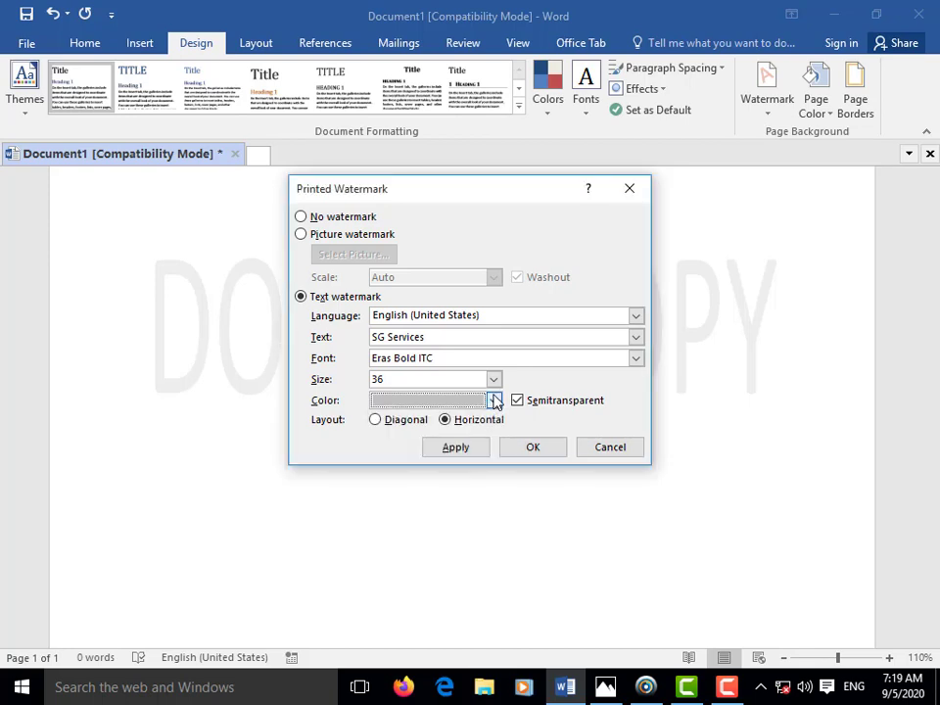
pyautogui.click(375, 420)
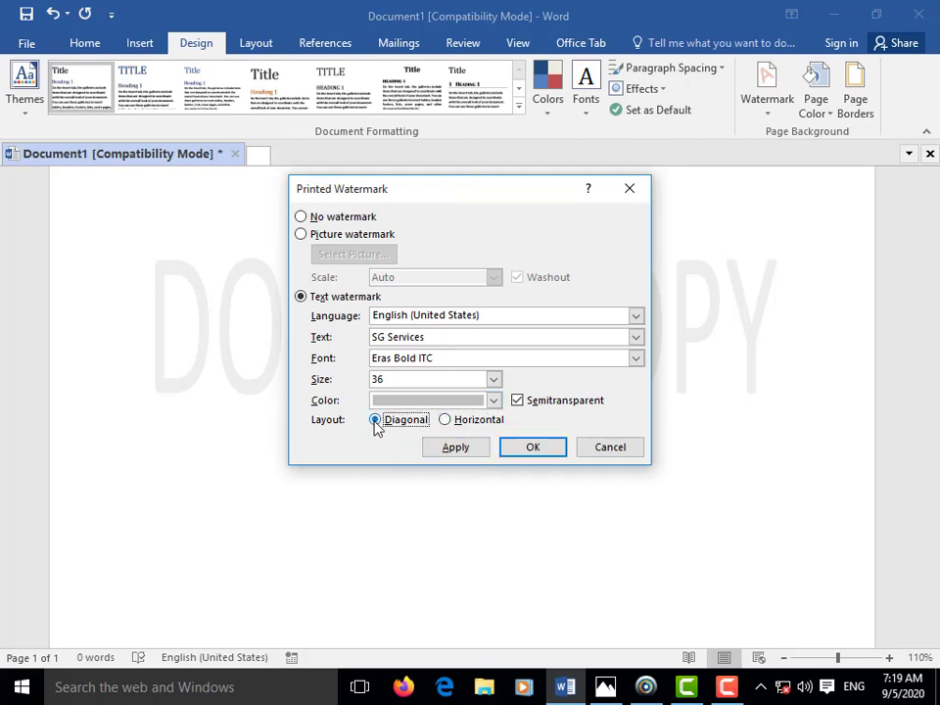
pyautogui.click(452, 447)
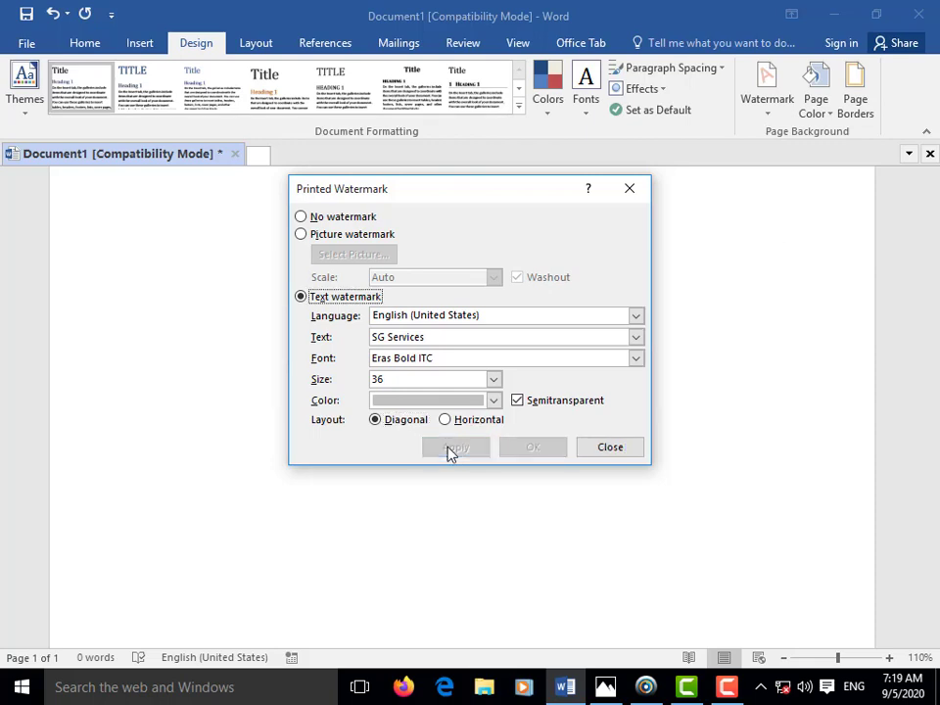
pyautogui.click(611, 448)
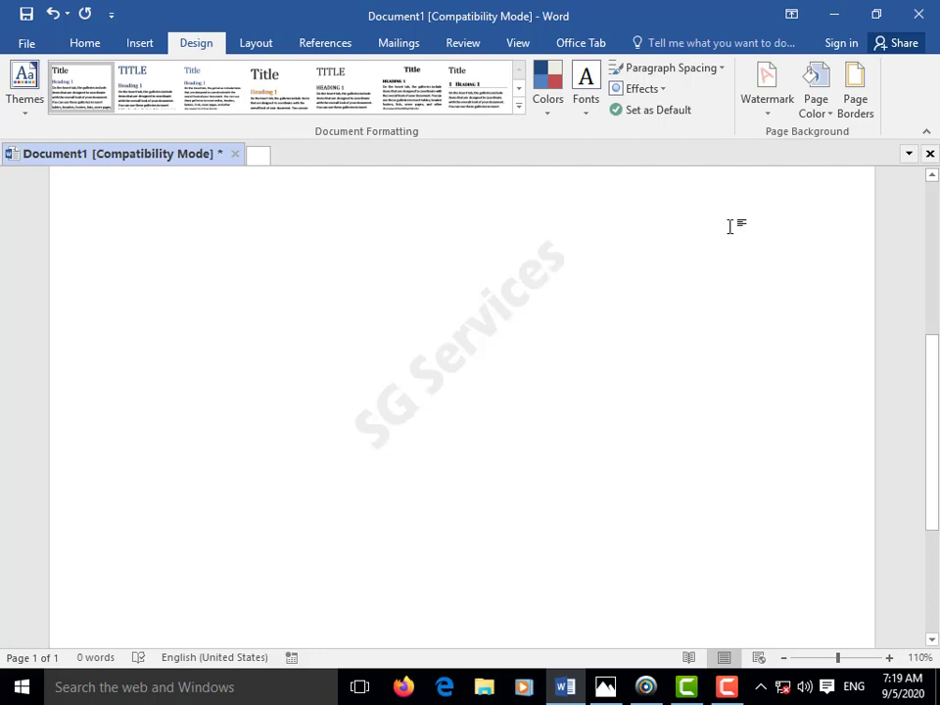
# Change the SG Services watermark size from 36 to Auto in Custom Watermark and apply it.
pyautogui.click(770, 117)
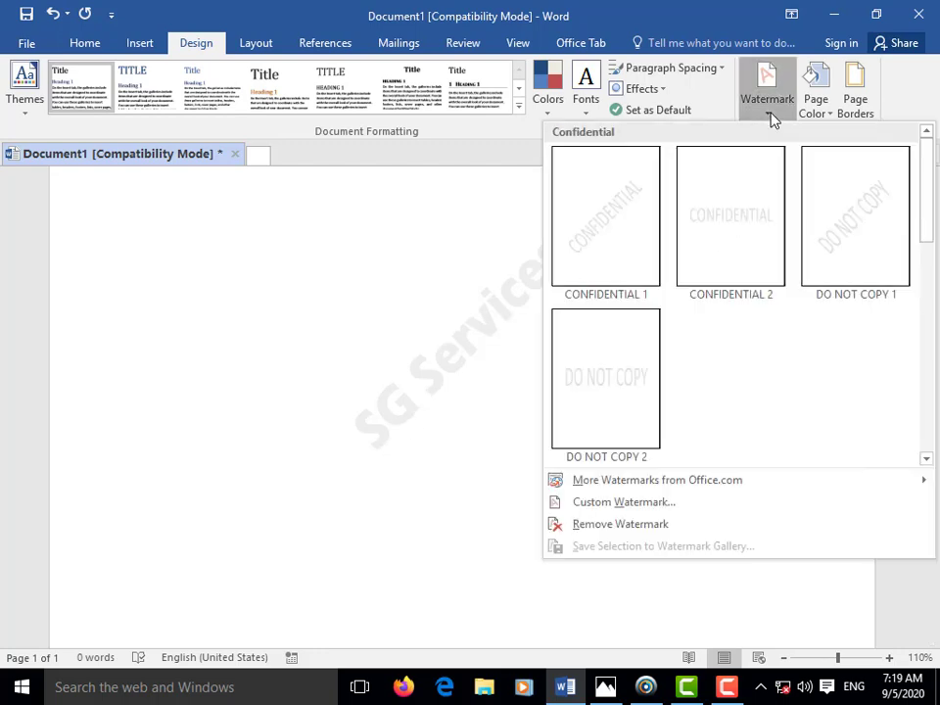
pyautogui.click(770, 118)
pyautogui.click(771, 117)
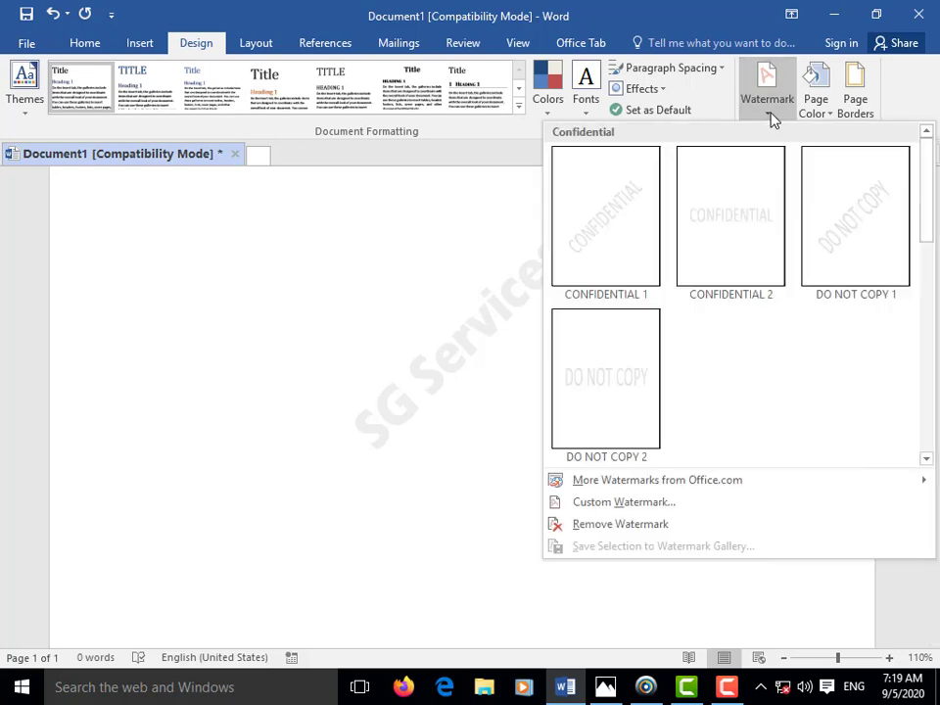
pyautogui.click(628, 502)
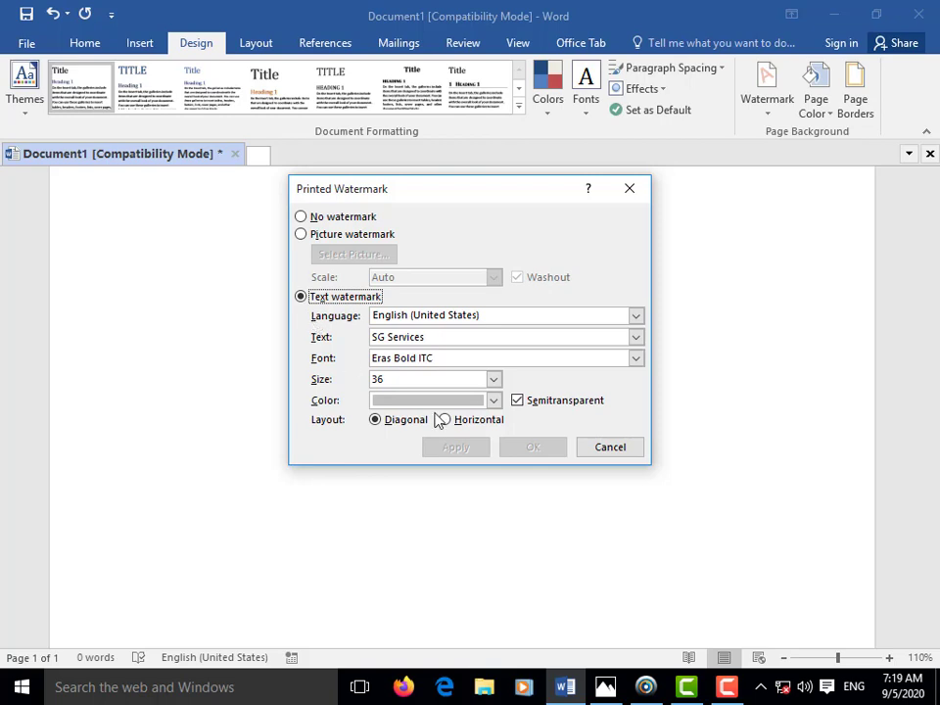
pyautogui.click(493, 381)
pyautogui.click(493, 381)
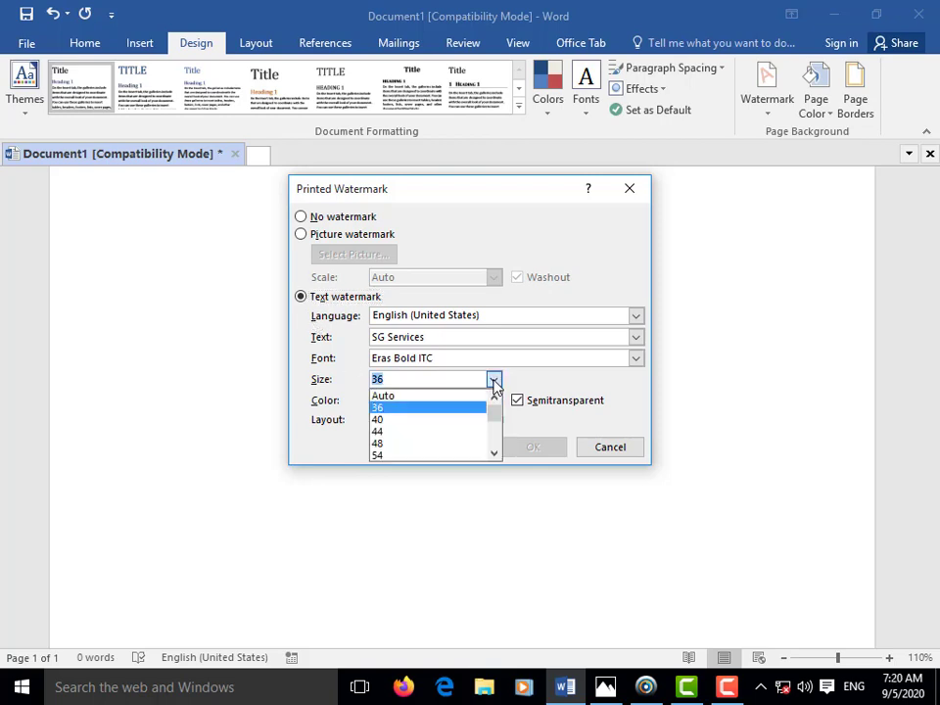
pyautogui.click(391, 399)
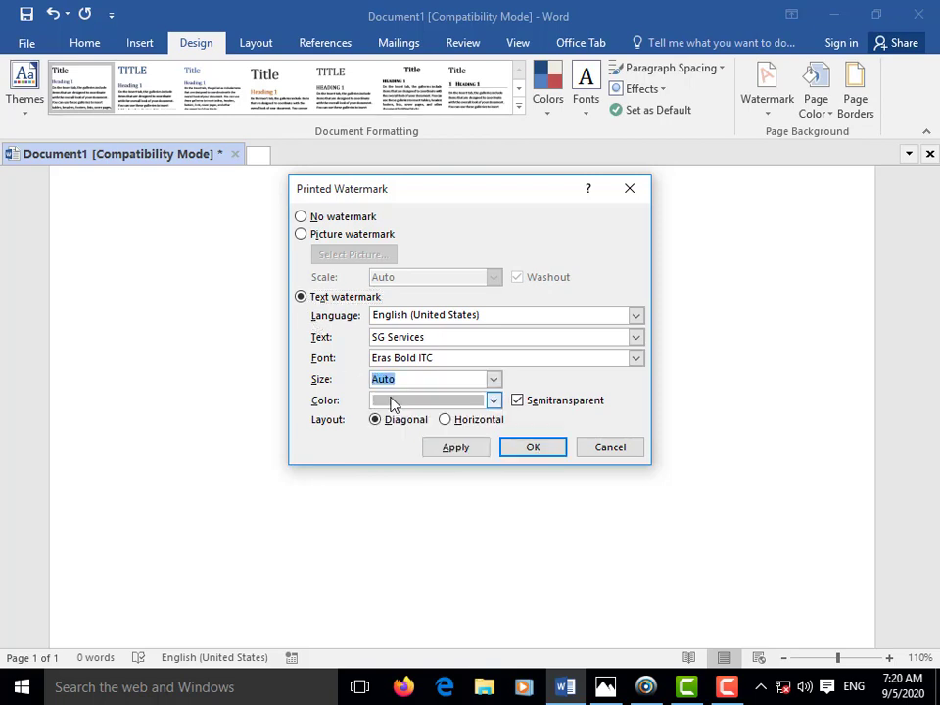
pyautogui.click(472, 451)
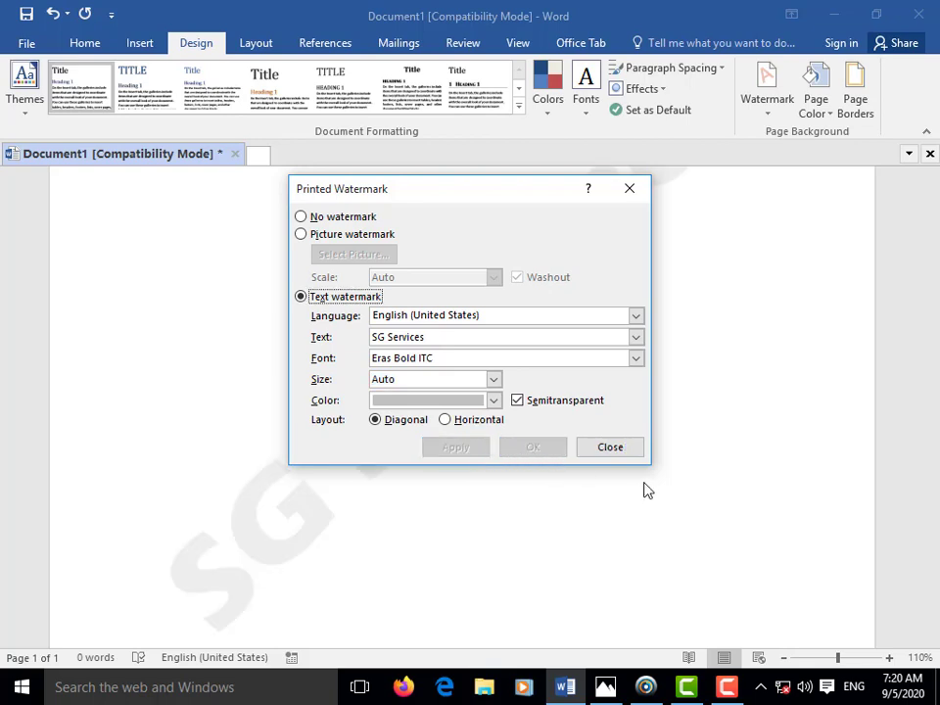
pyautogui.click(615, 450)
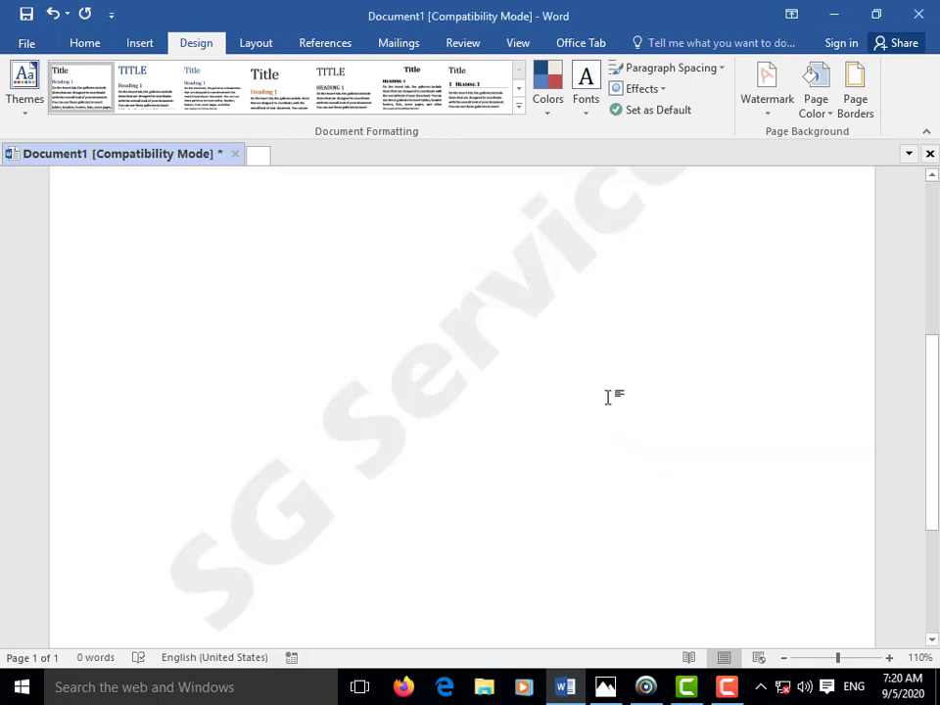
pyautogui.scroll(-2, 607, 397)
pyautogui.scroll(-2, 607, 397)
pyautogui.scroll(3, 607, 396)
pyautogui.scroll(3, 607, 396)
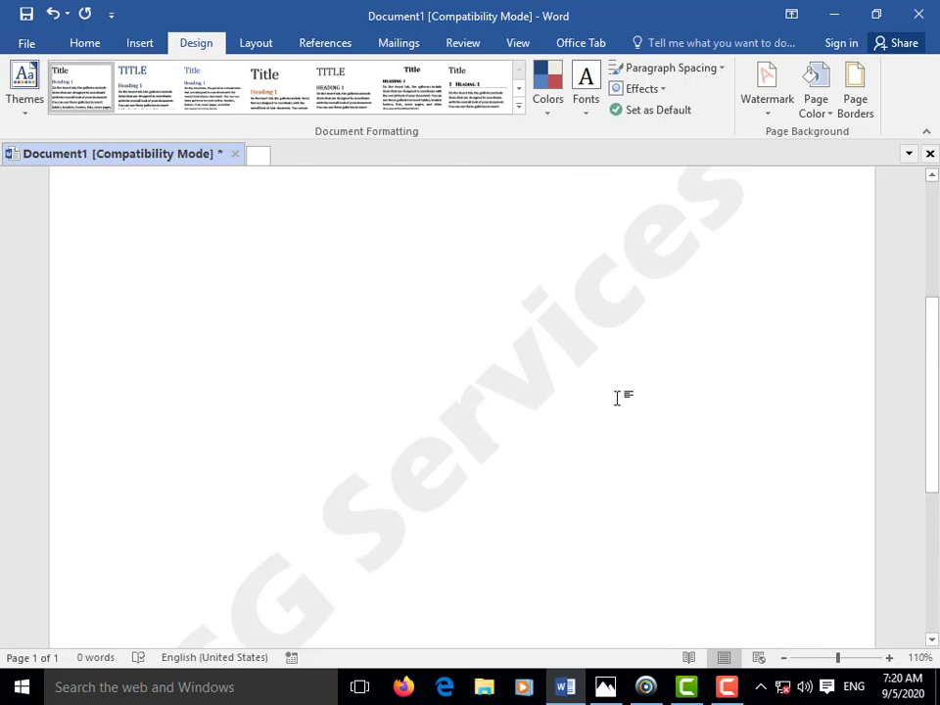
# Switch the SG Services watermark to Horizontal layout, then remove it with No watermark.
pyautogui.click(768, 117)
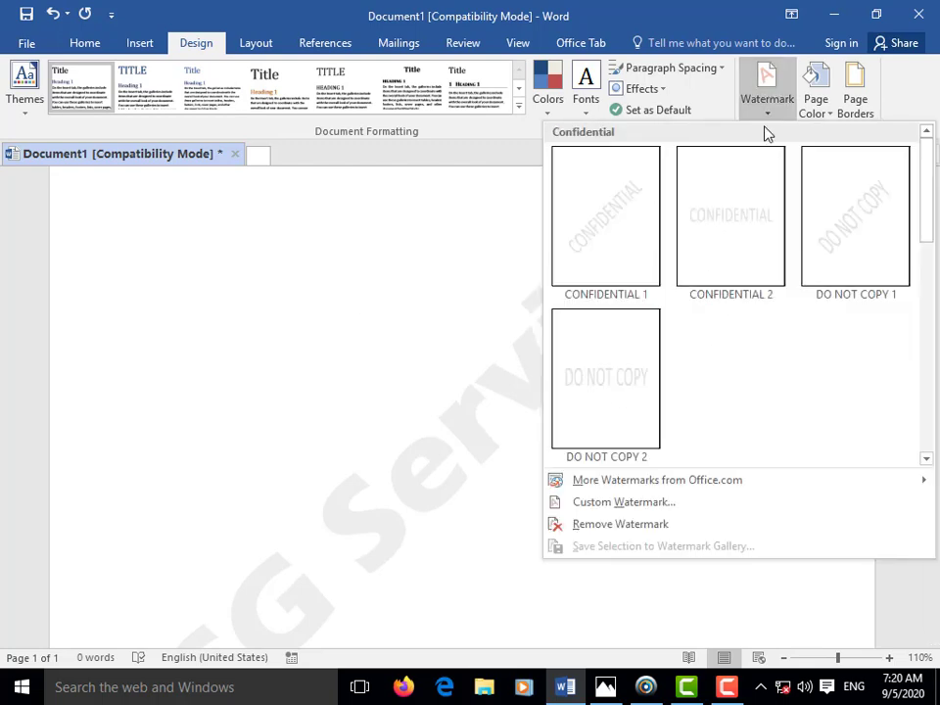
pyautogui.click(617, 502)
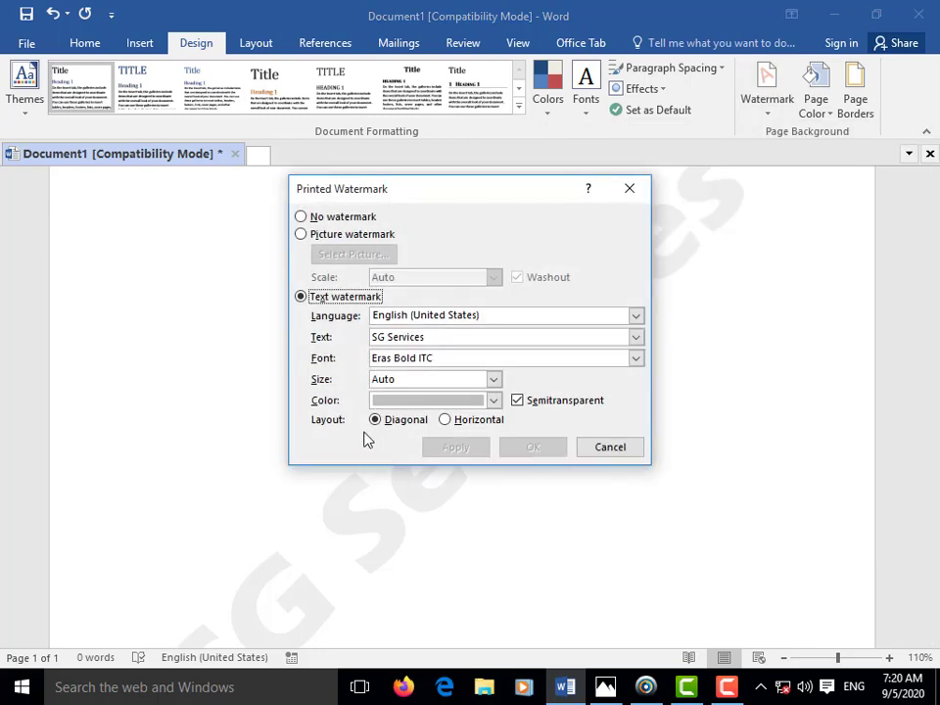
pyautogui.click(445, 421)
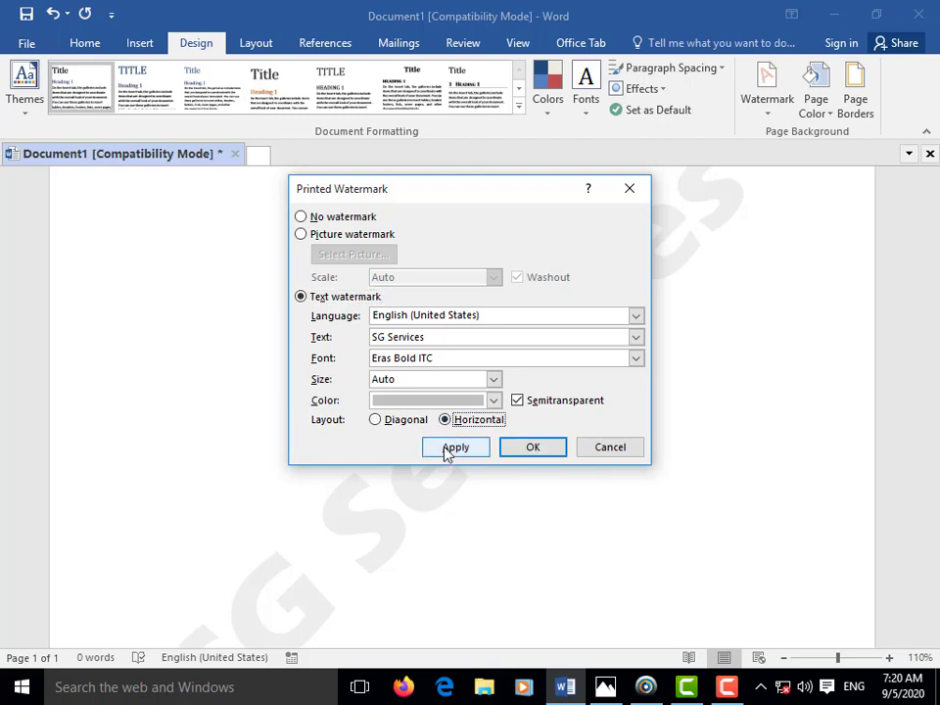
pyautogui.click(446, 457)
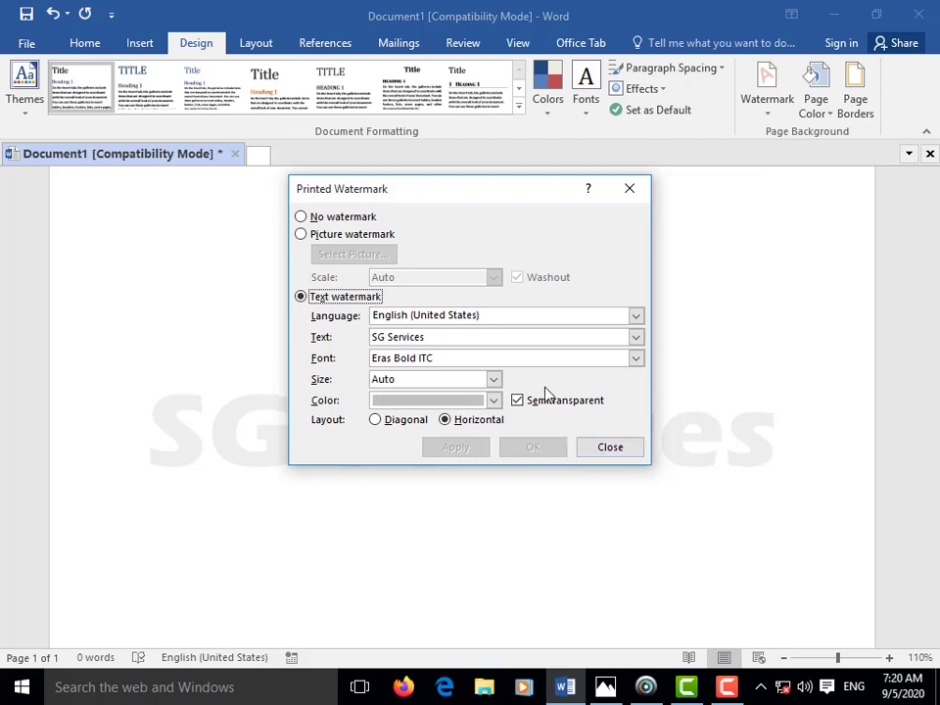
pyautogui.doubleClick(302, 217)
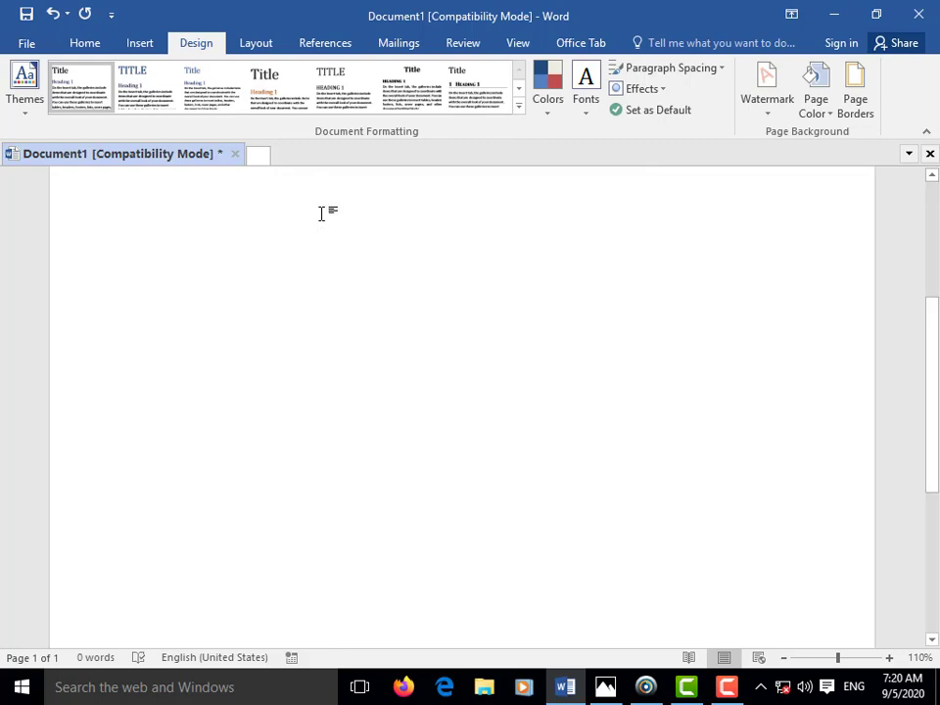
# Set logo.png from the computer as a washed-out, auto-scaled picture watermark.
pyautogui.click(766, 112)
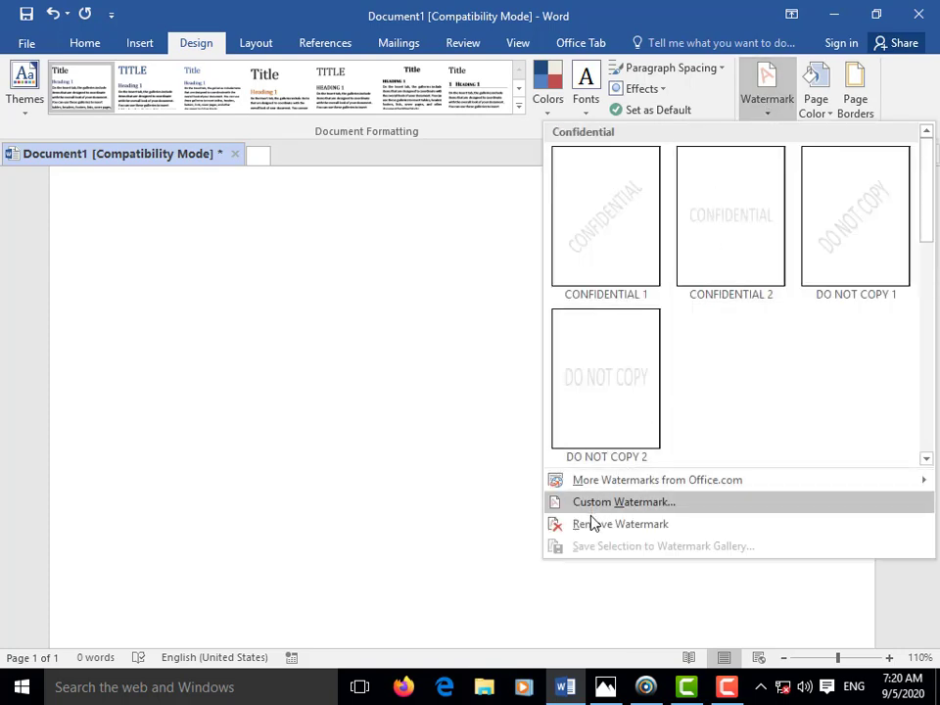
pyautogui.click(619, 502)
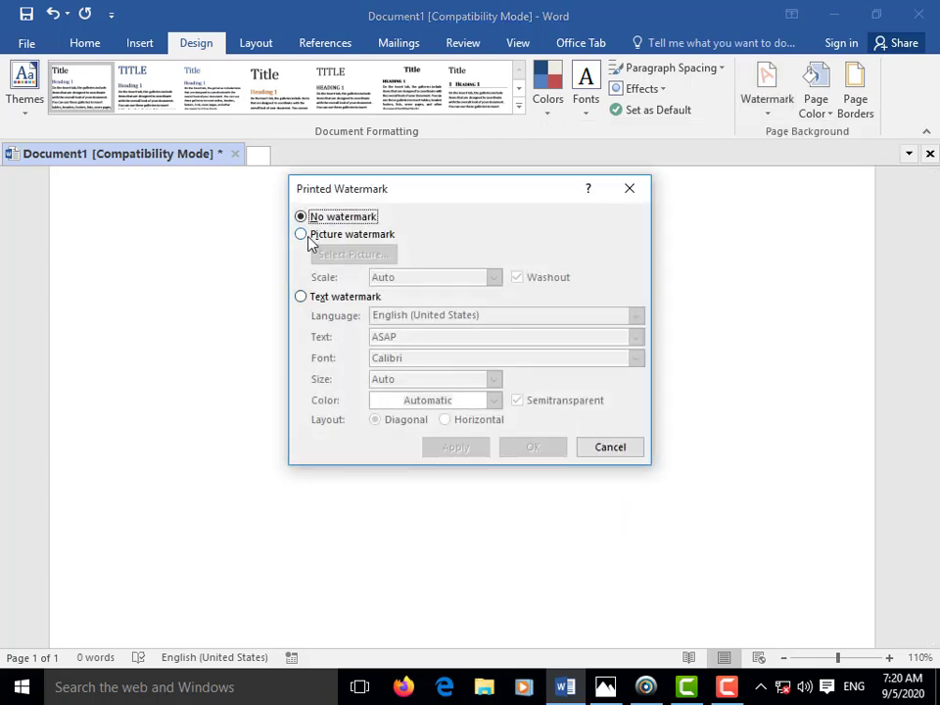
pyautogui.click(301, 235)
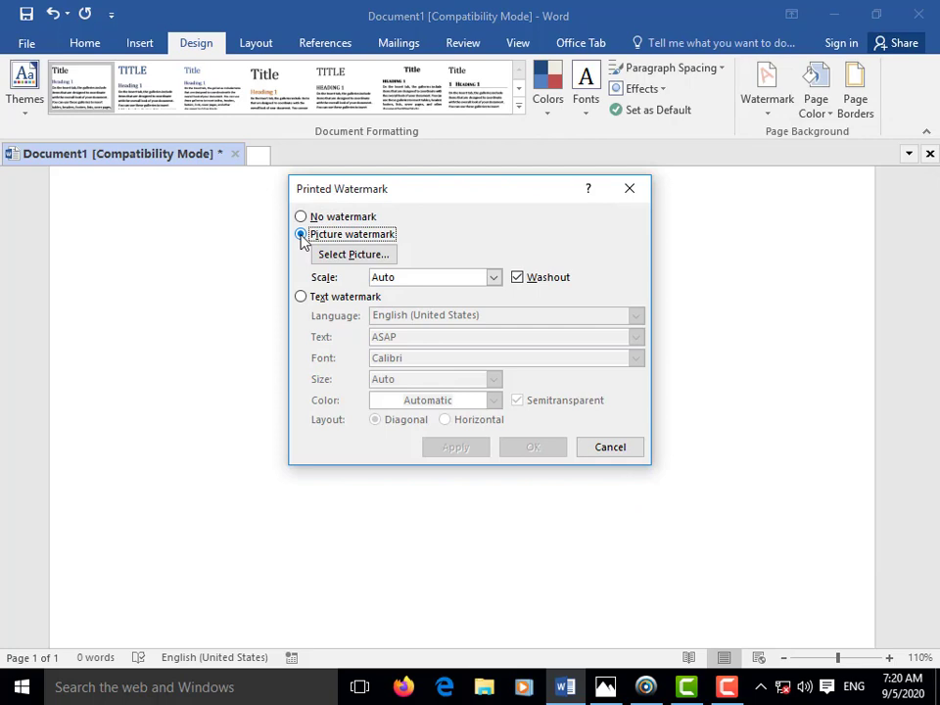
pyautogui.click(353, 259)
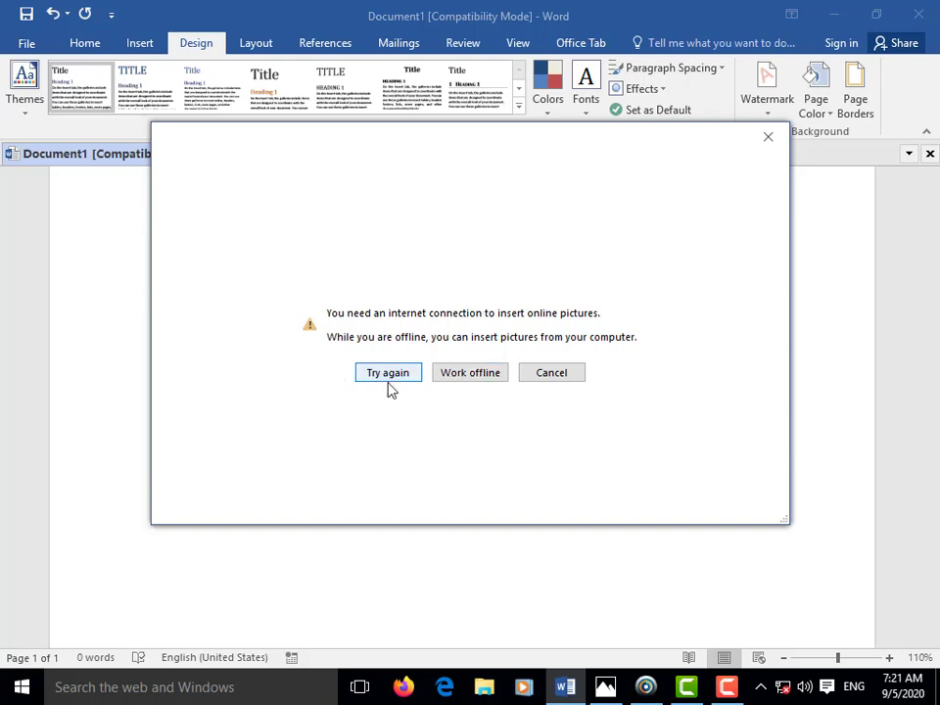
pyautogui.click(480, 376)
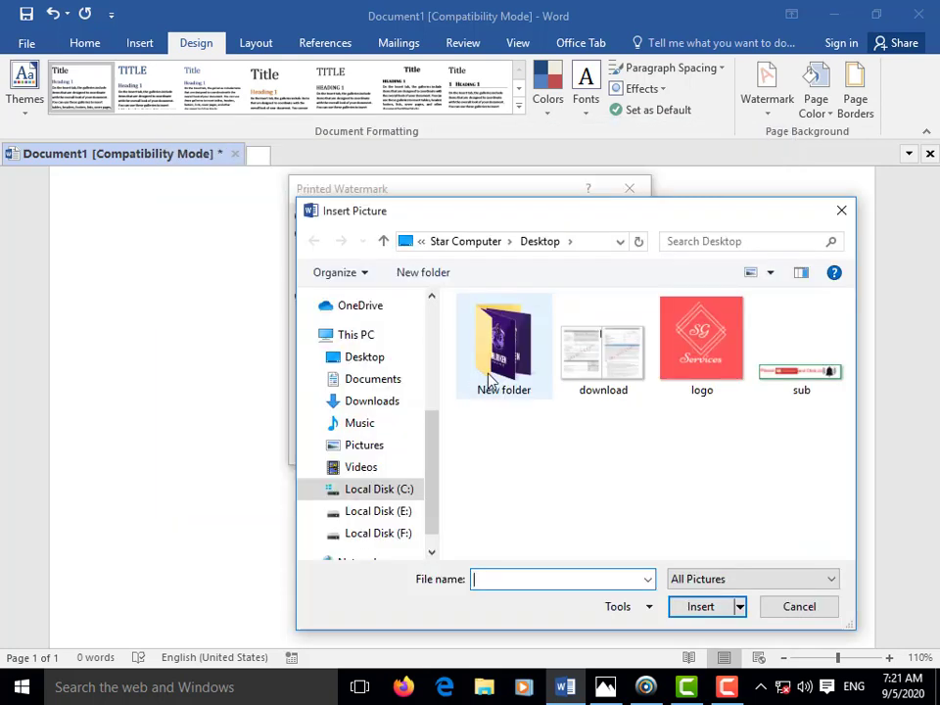
pyautogui.moveTo(365, 421)
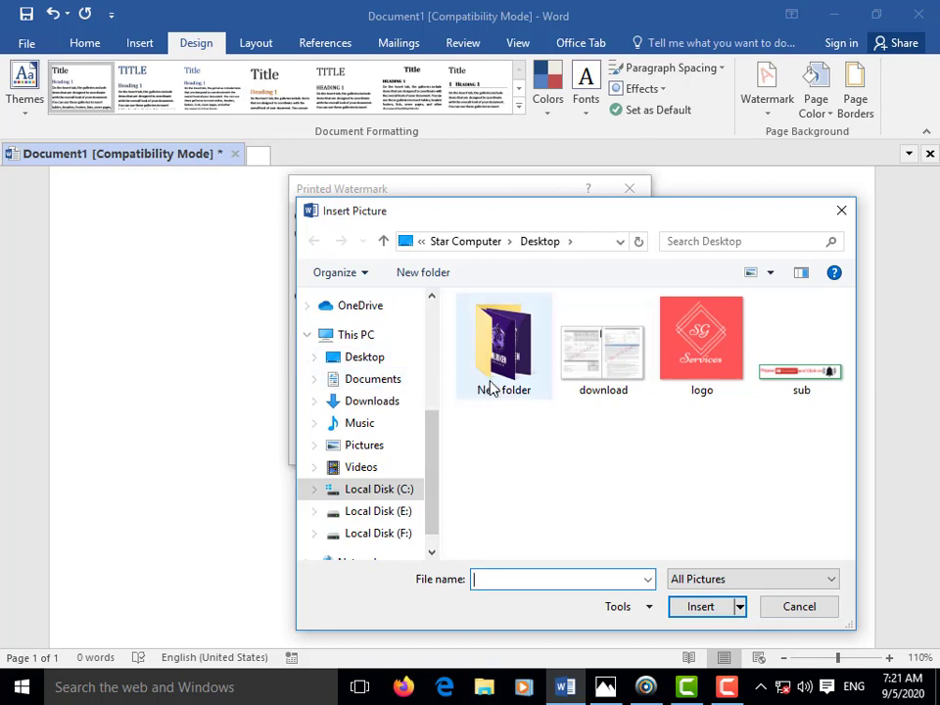
pyautogui.doubleClick(702, 355)
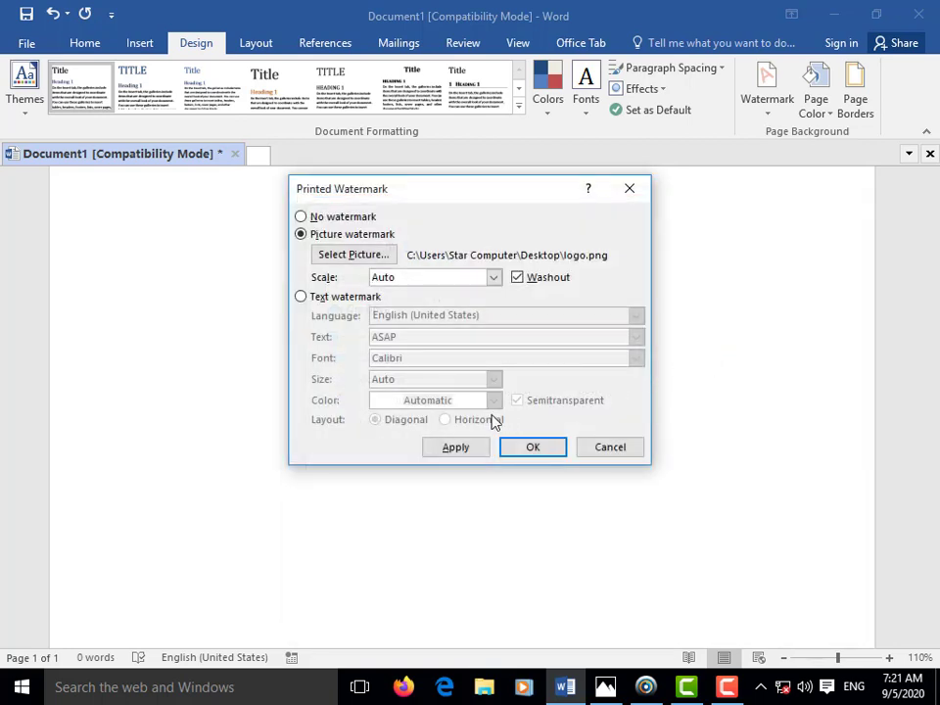
pyautogui.click(455, 448)
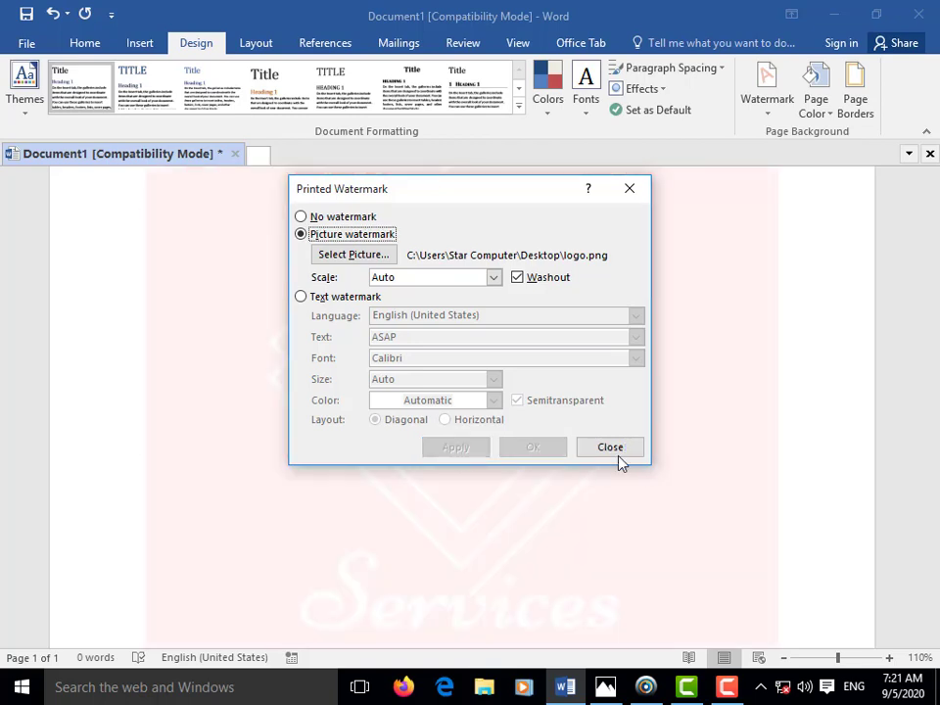
pyautogui.click(619, 452)
pyautogui.scroll(-3, 675, 381)
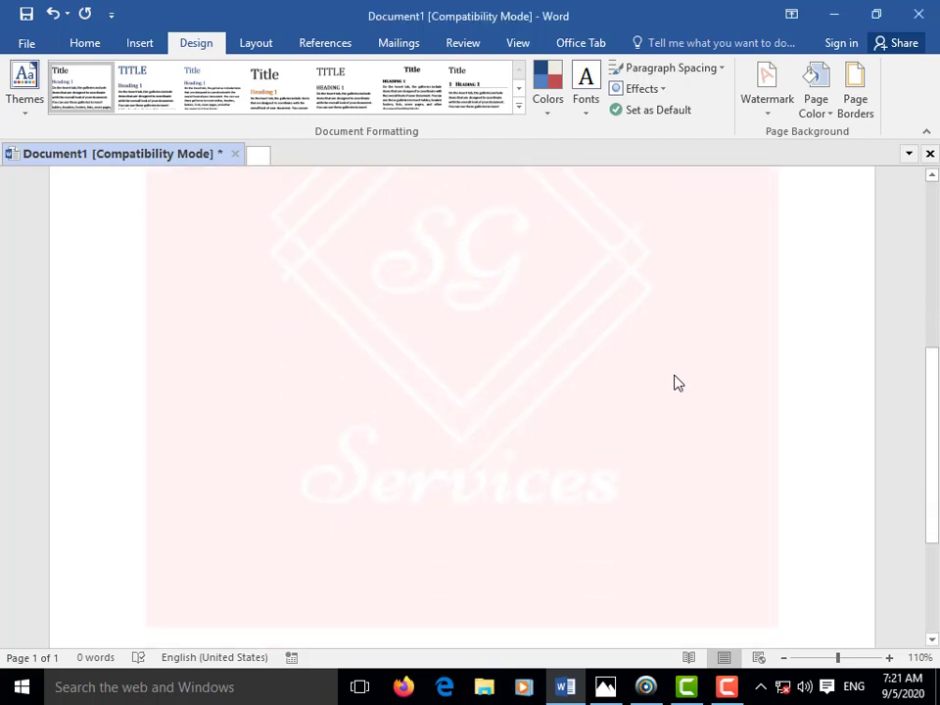
pyautogui.scroll(-3, 674, 382)
pyautogui.scroll(4, 674, 382)
pyautogui.scroll(4, 674, 382)
pyautogui.scroll(1, 672, 383)
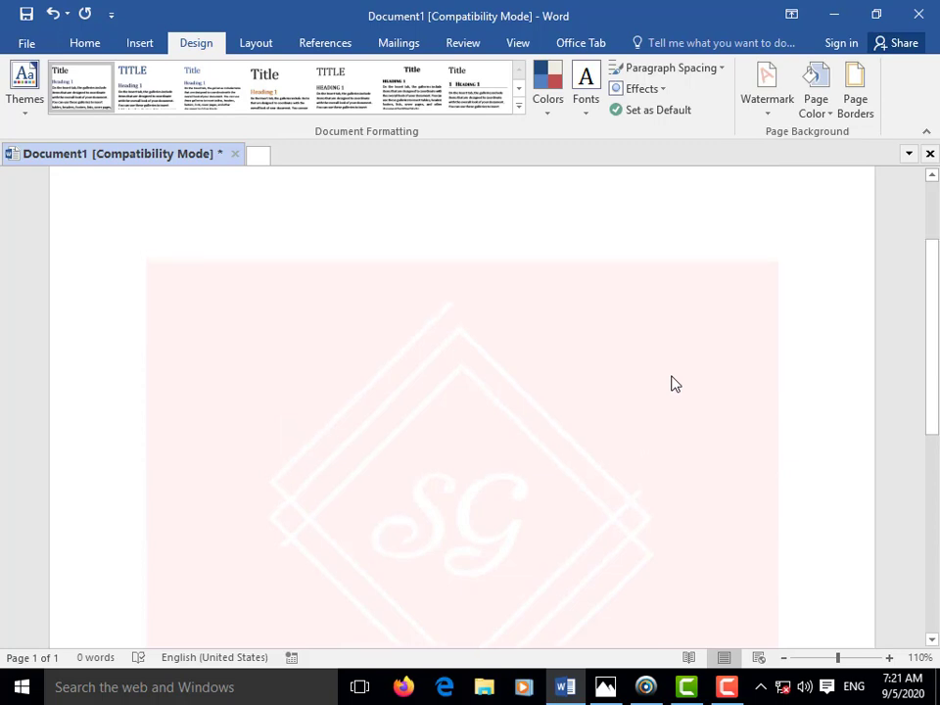
pyautogui.scroll(1, 192, 288)
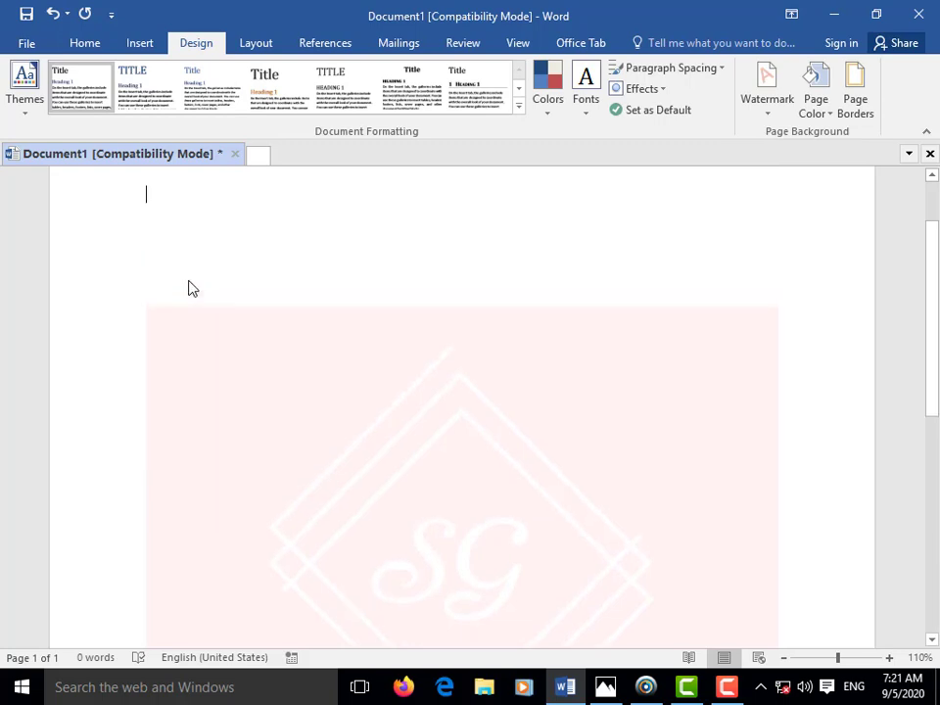
# Type the sentence 'Welcome to SG Services.' at the top of the page.
pyautogui.write('S')
pyautogui.press('BackSpace')
pyautogui.write('Welc')
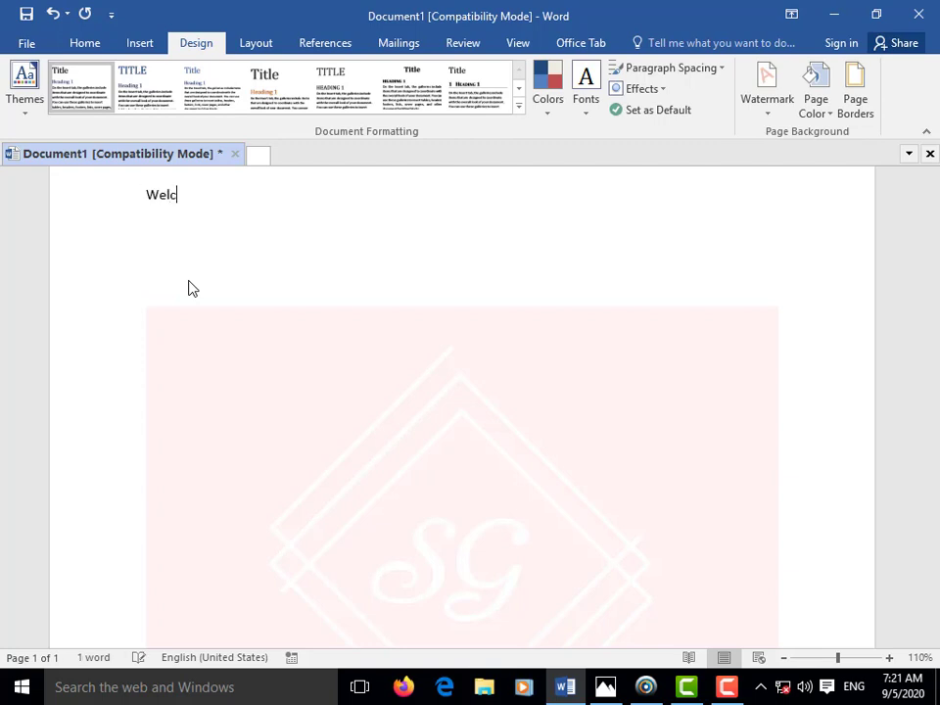
pyautogui.write('oem')
pyautogui.press('BackSpace')
pyautogui.press('BackSpace')
pyautogui.write('me ')
pyautogui.write('to S')
pyautogui.write('g')
pyautogui.write('G S')
pyautogui.write('ervices.')
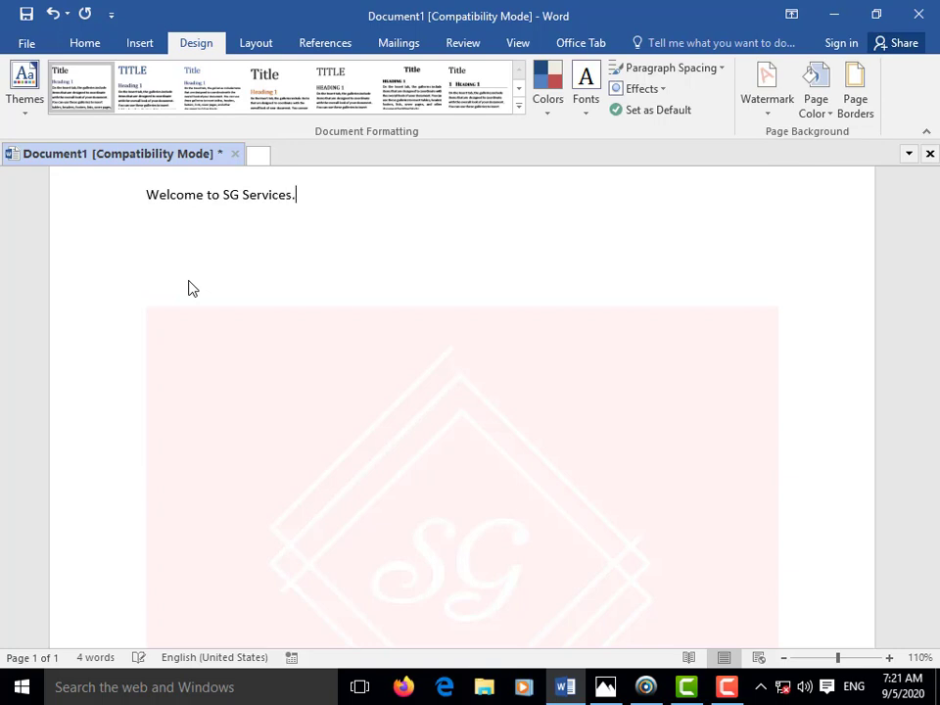
# Copy the sentence and paste it until the first line holds four copies.
pyautogui.moveTo(147, 194)
pyautogui.mouseDown()
pyautogui.moveTo(287, 199)
pyautogui.moveTo(164, 209)
pyautogui.mouseUp()
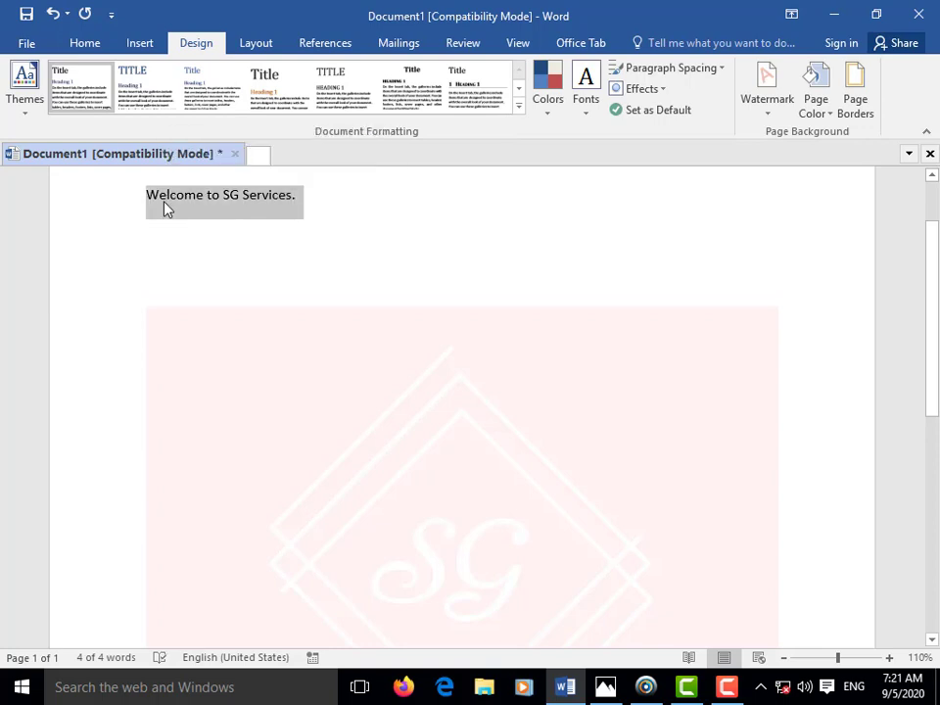
pyautogui.hotkey('ctrl', 'c')
pyautogui.click(307, 201)
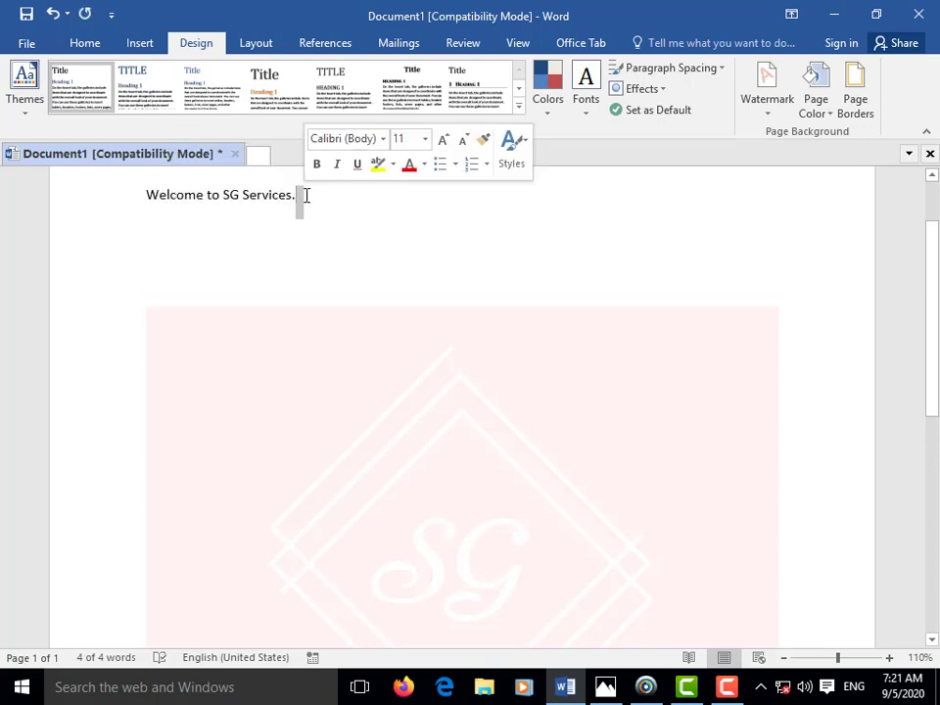
pyautogui.hotkey('ctrl', 'v')
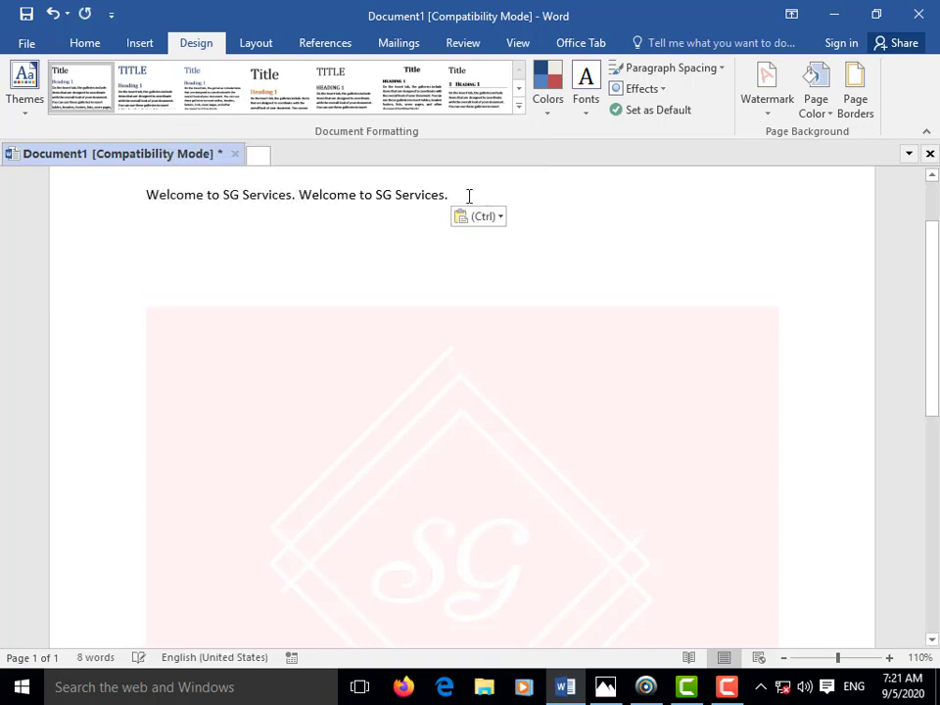
pyautogui.hotkey('ctrl', 'v')
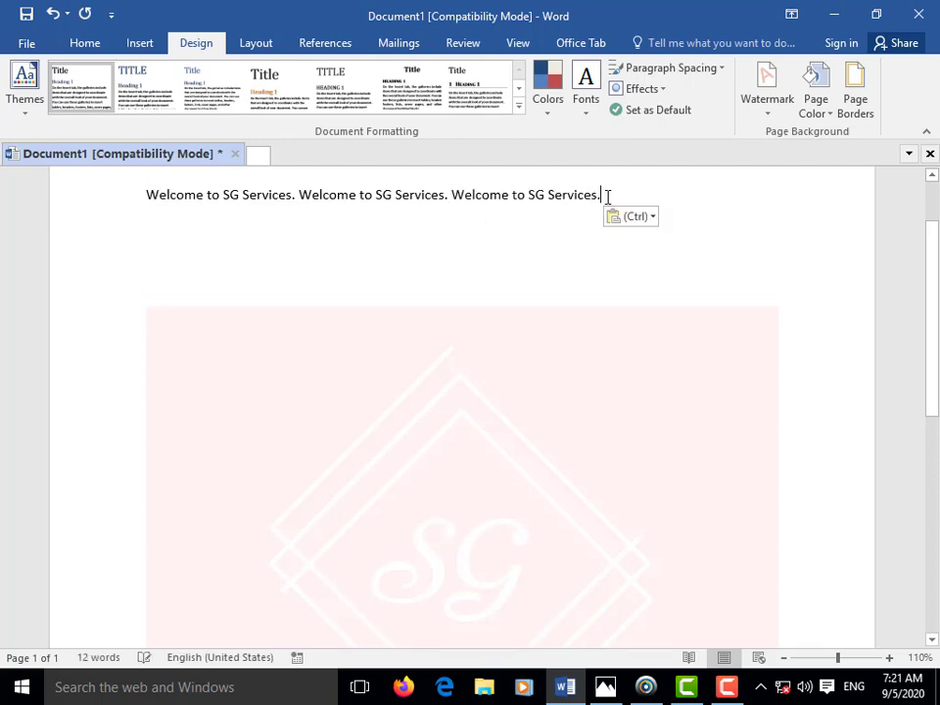
pyautogui.hotkey('ctrl', 'v')
pyautogui.press('Return')
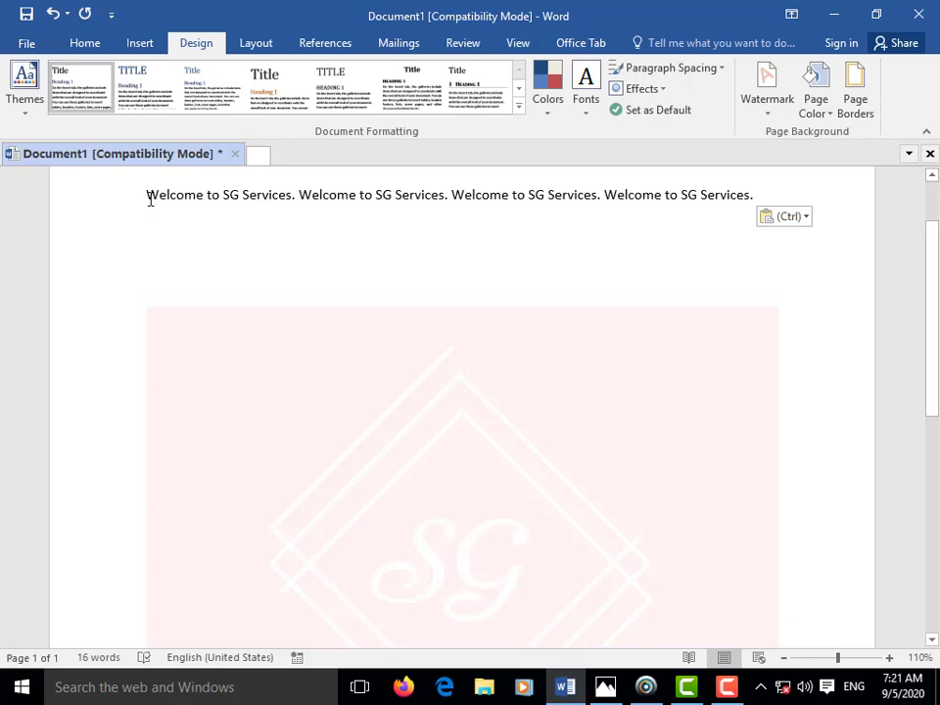
# Paste the welcome line repeatedly as new paragraphs to fill the page.
pyautogui.moveTo(149, 199); pyautogui.dragTo(755, 196)
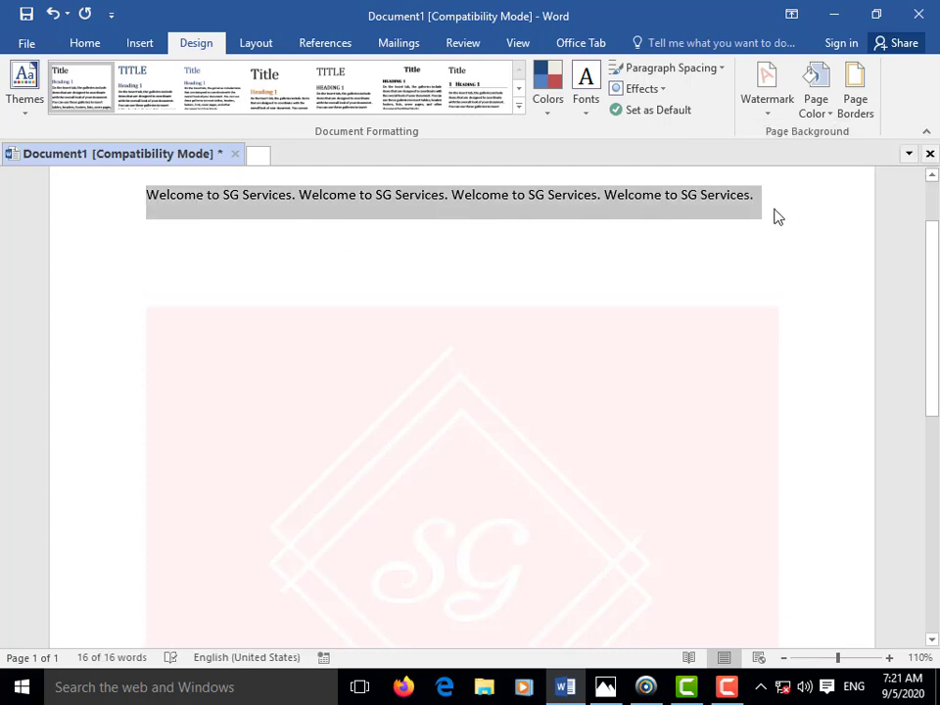
pyautogui.click(774, 203)
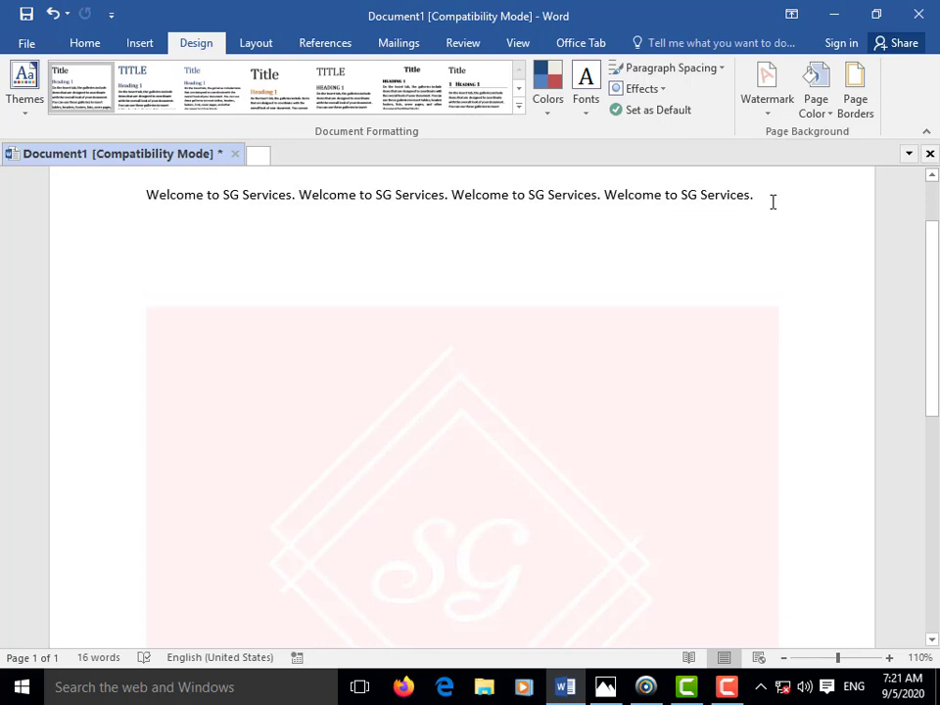
pyautogui.press('Return')
pyautogui.hotkey('ctrl', 'v')
pyautogui.press('Return')
pyautogui.hotkey('ctrl', 'v')
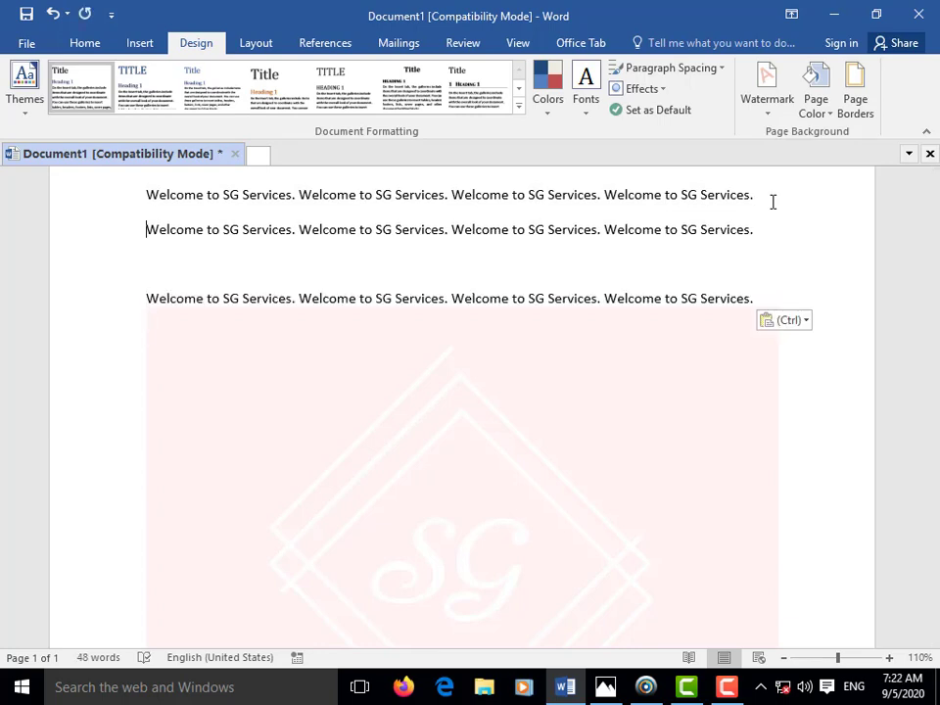
pyautogui.hotkey('ctrl', 'v')
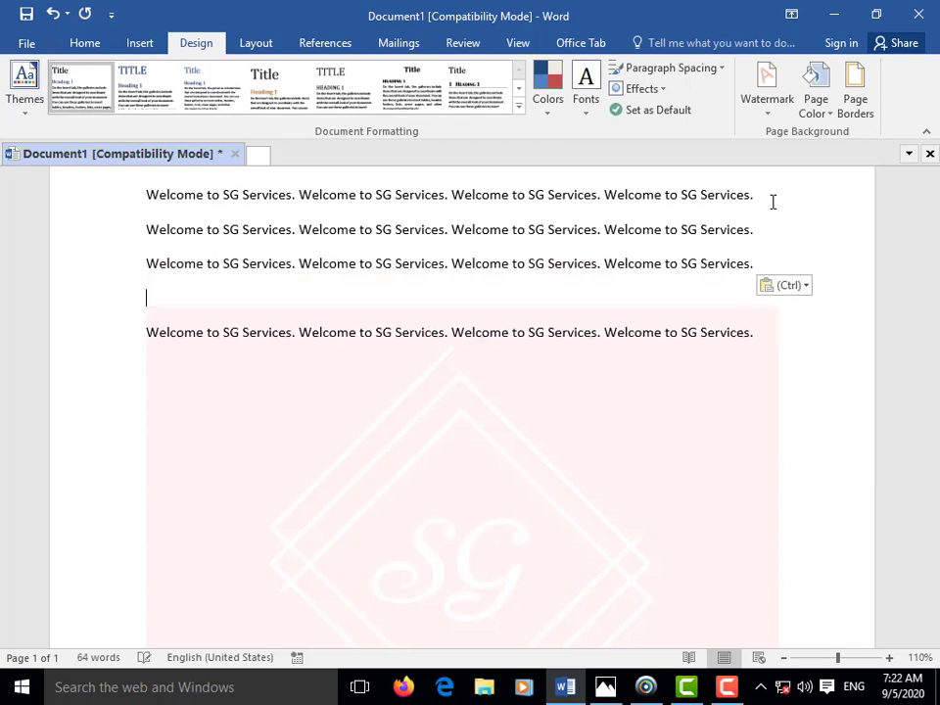
pyautogui.press('Delete')
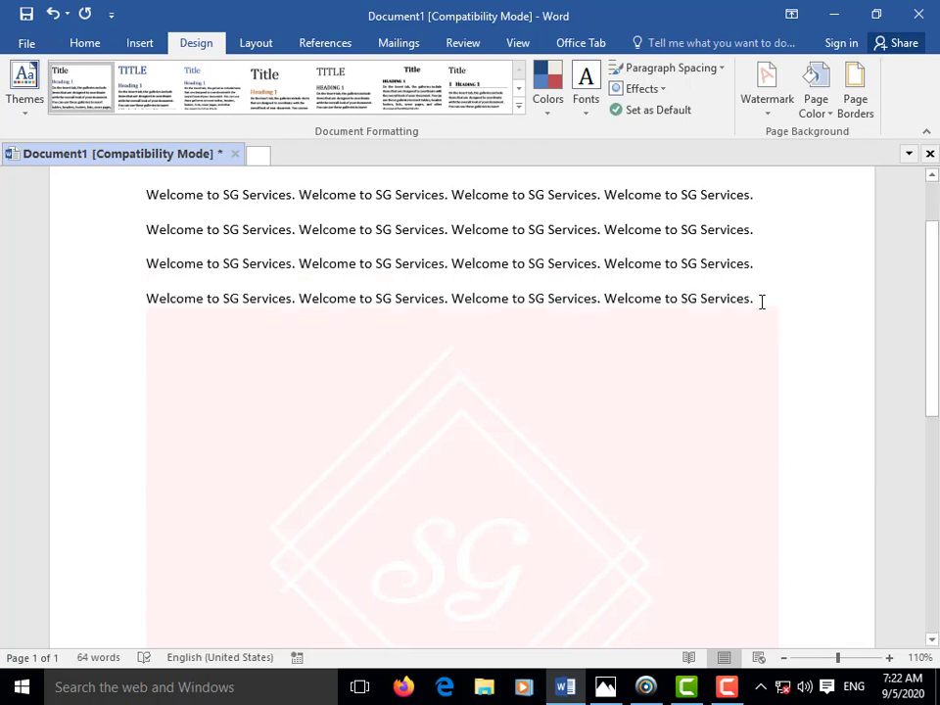
pyautogui.click(761, 300)
pyautogui.press('Return')
pyautogui.hotkey('ctrl', 'v')
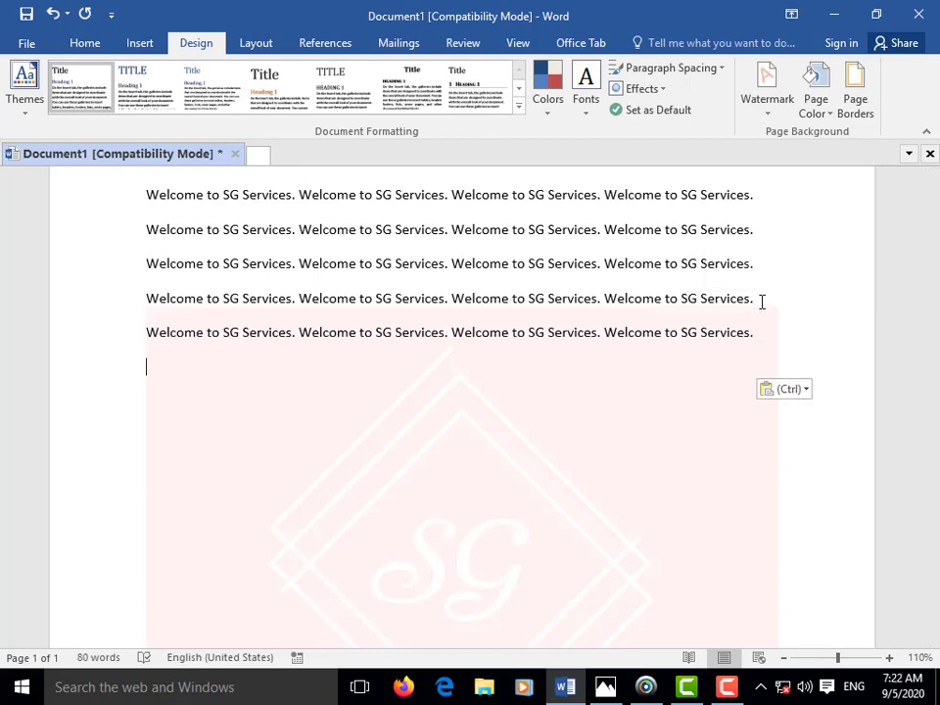
pyautogui.hotkey('ctrl', 'v')
pyautogui.hotkey('ctrl', 'v')
pyautogui.hotkey('ctrl', 'v')
pyautogui.hotkey('ctrl', 'v')
pyautogui.hotkey('ctrl', 'v')
pyautogui.hotkey('ctrl', 'v')
pyautogui.hotkey('ctrl', 'v')
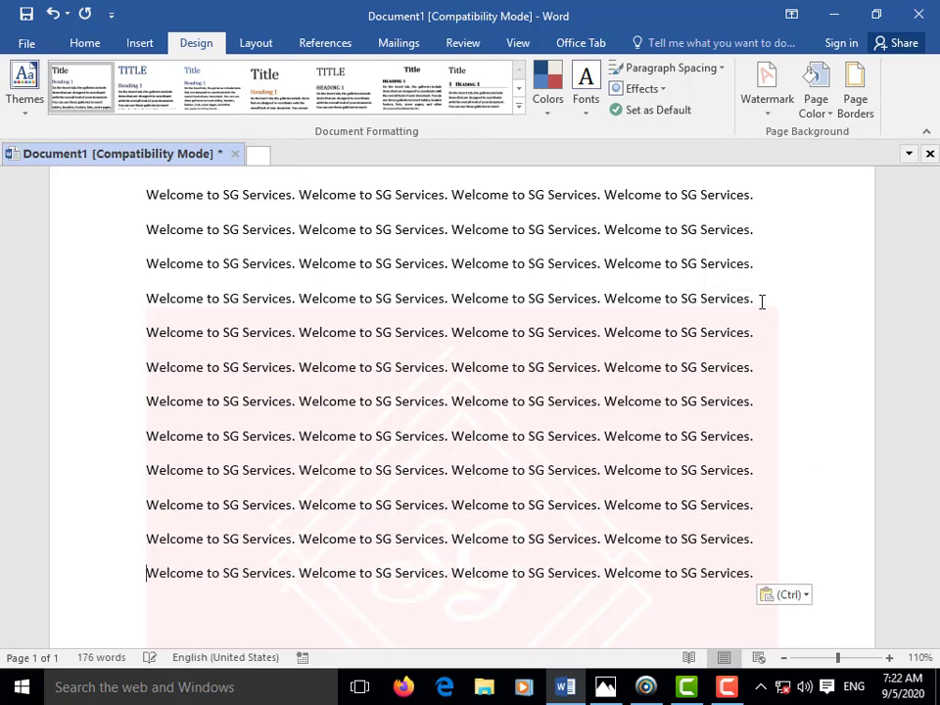
pyautogui.hotkey('ctrl', 'v')
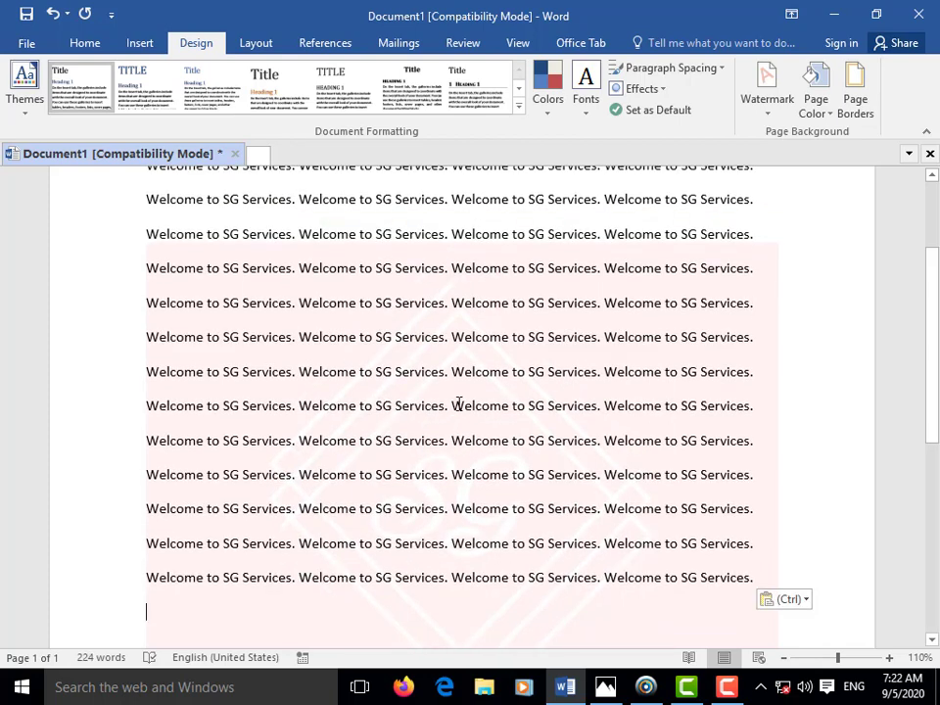
pyautogui.scroll(-1, 460, 402)
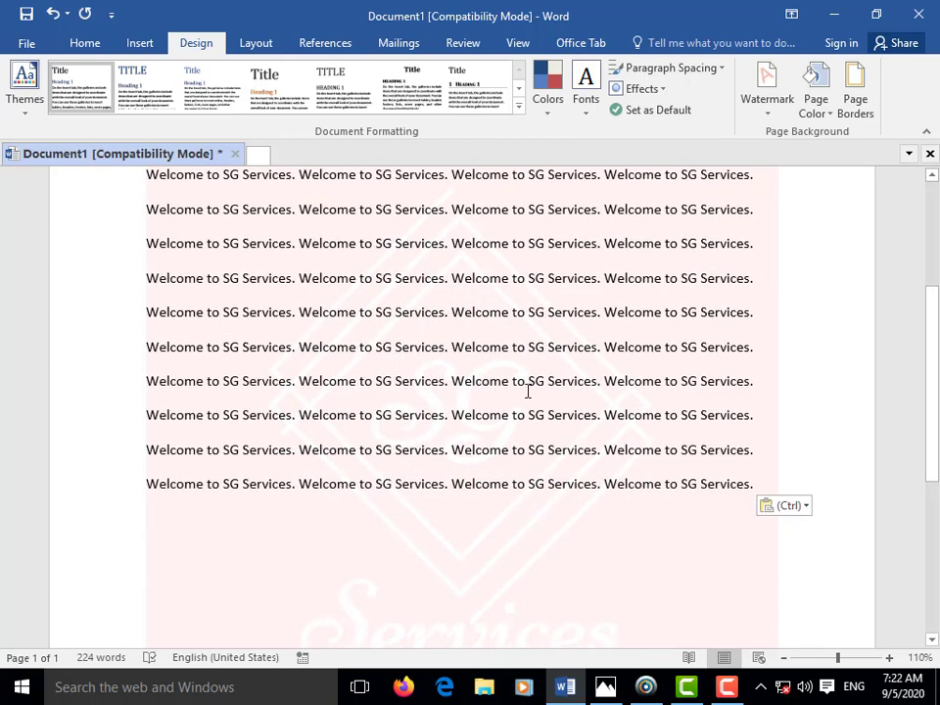
# In Custom Watermark, apply the logo at 100% scale, then at 50% scale.
pyautogui.click(768, 117)
pyautogui.click(769, 117)
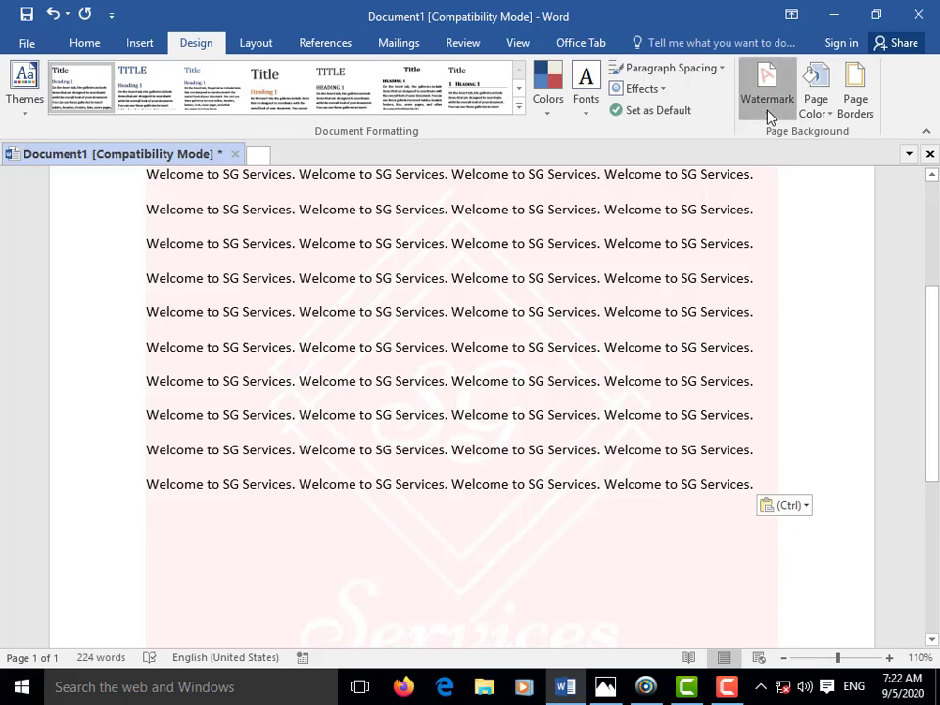
pyautogui.click(769, 110)
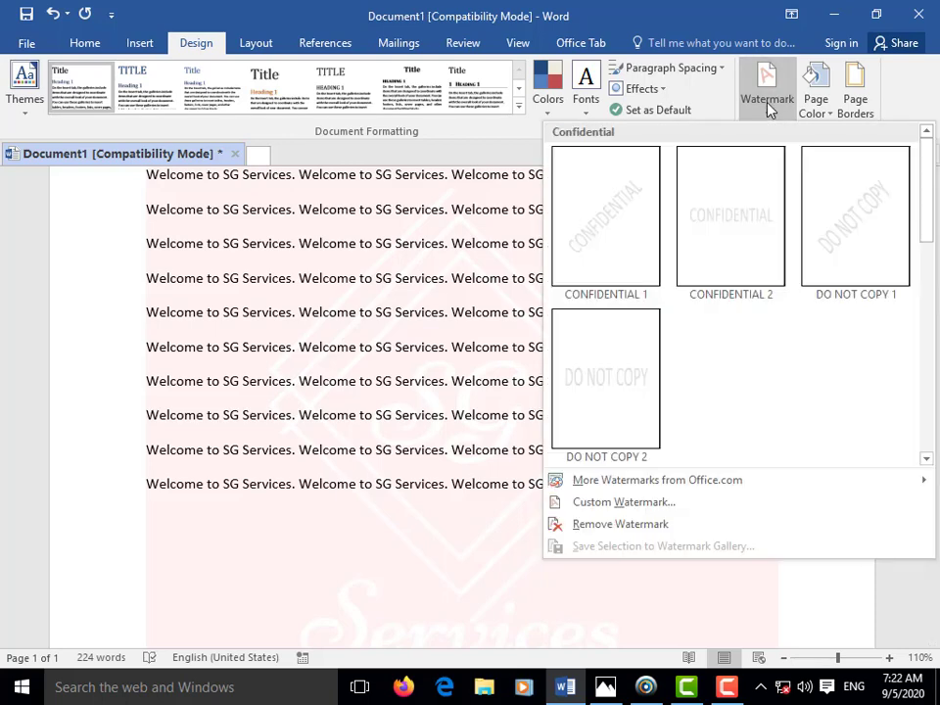
pyautogui.click(618, 507)
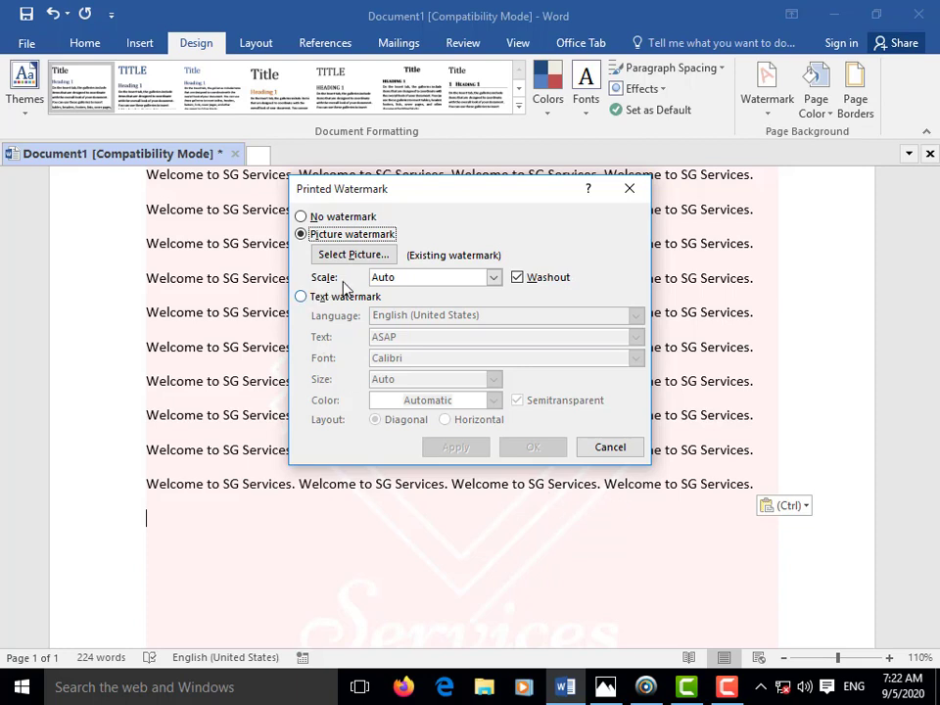
pyautogui.click(493, 279)
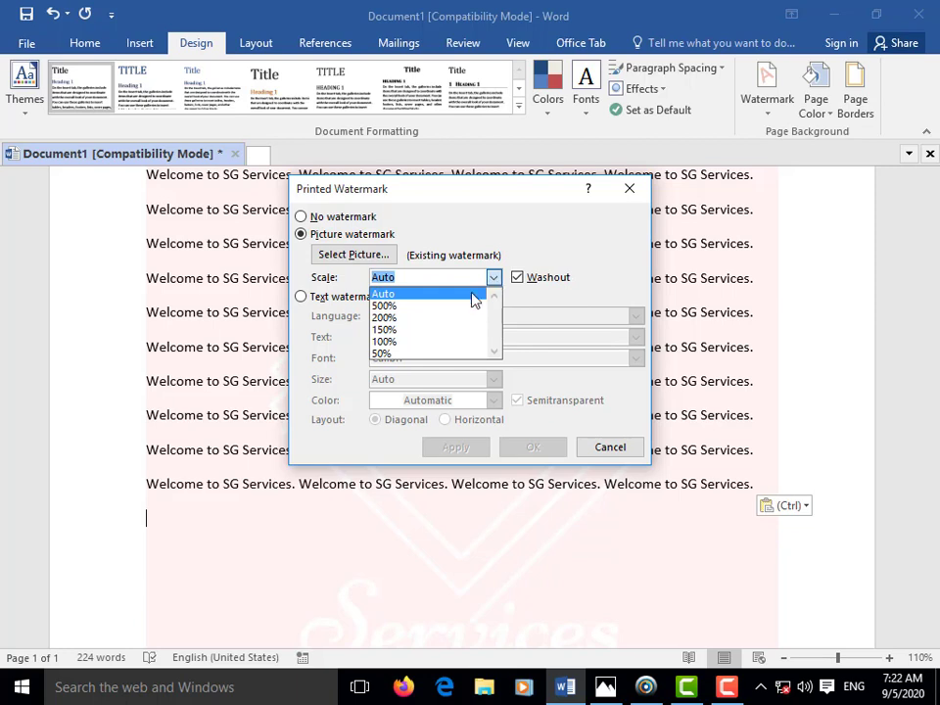
pyautogui.click(393, 342)
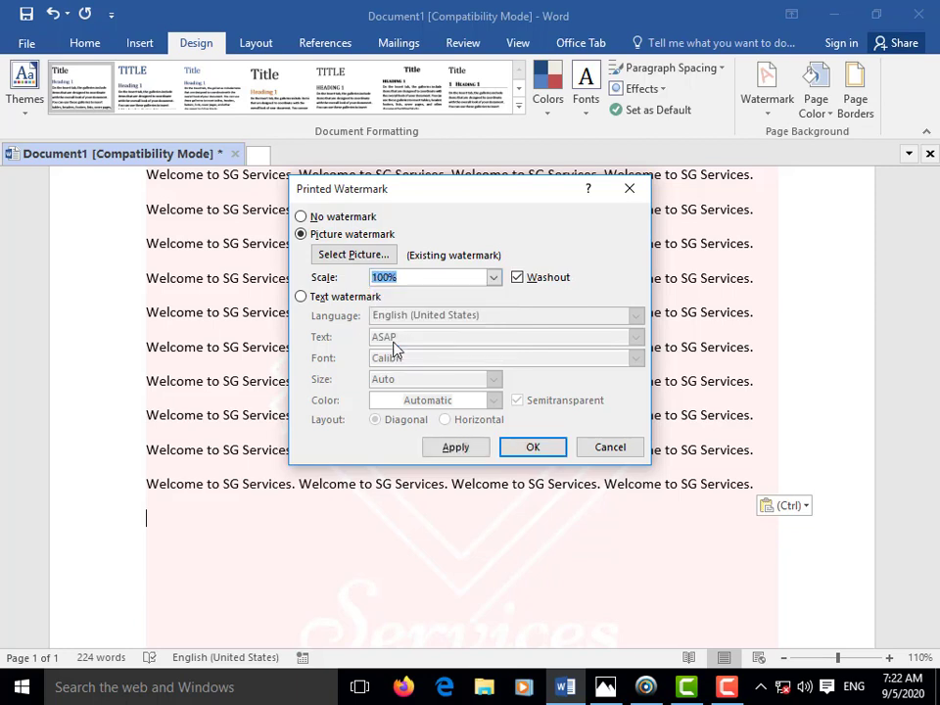
pyautogui.click(443, 450)
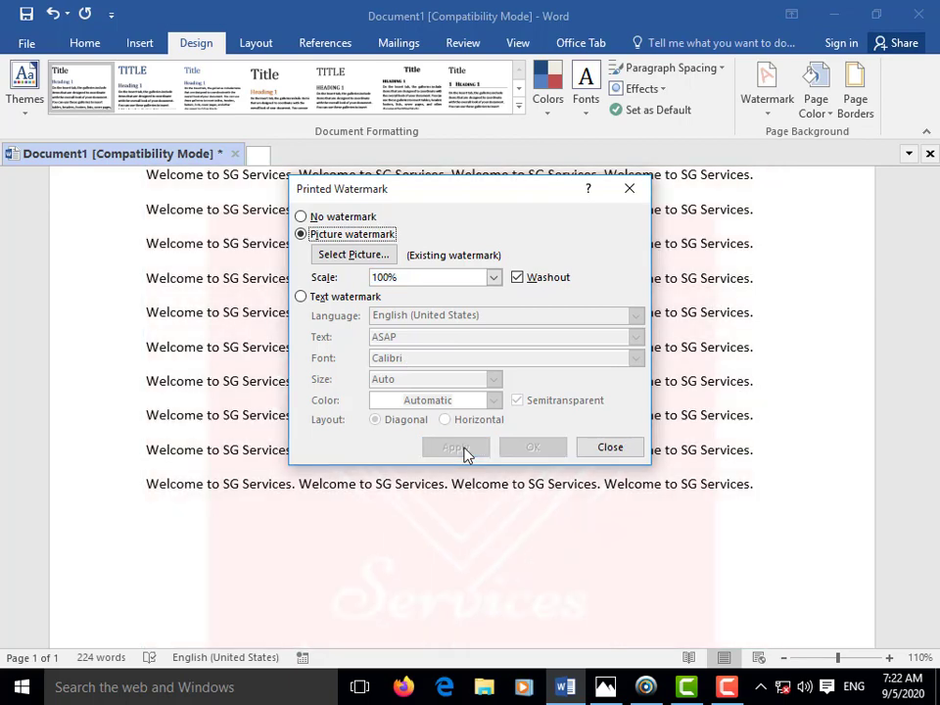
pyautogui.click(494, 277)
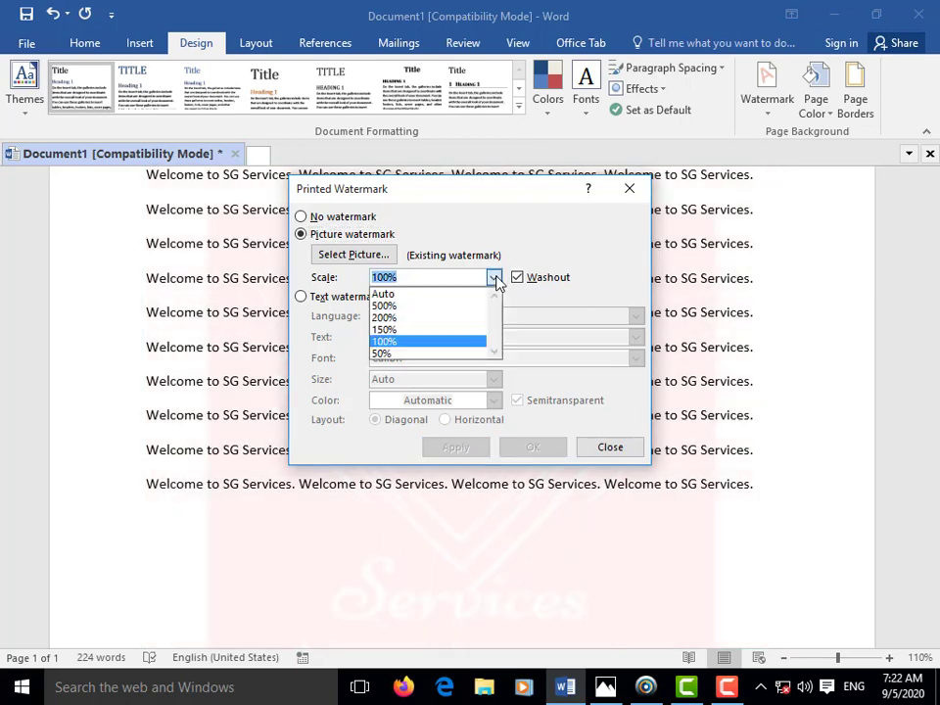
pyautogui.click(402, 354)
pyautogui.click(460, 447)
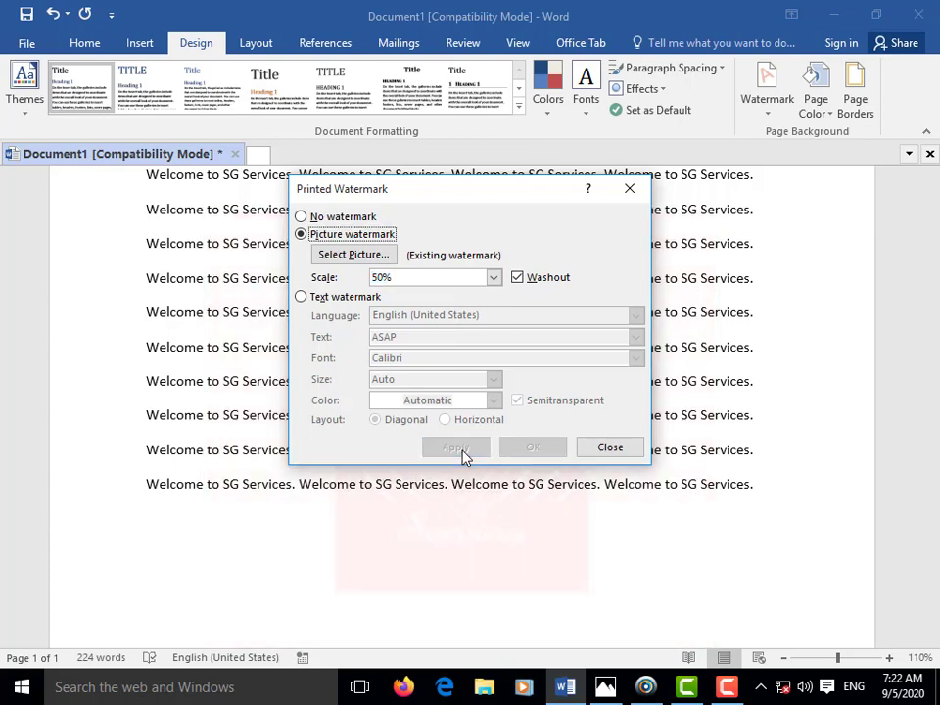
# Reset the logo scale to Auto and turn off Washout for a full-colour watermark.
pyautogui.click(493, 277)
pyautogui.click(425, 295)
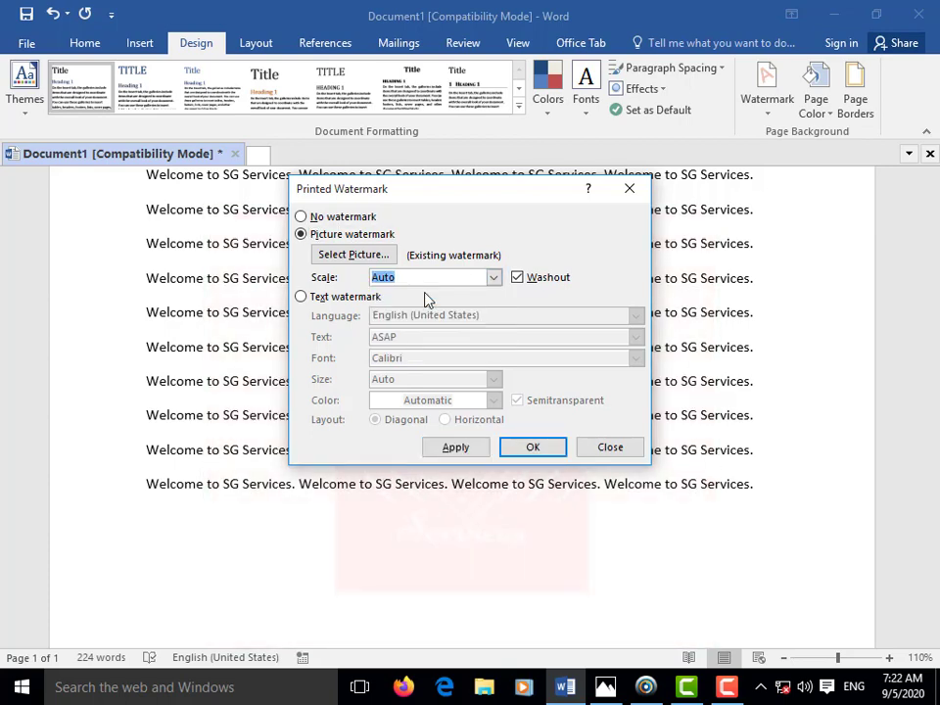
pyautogui.click(518, 279)
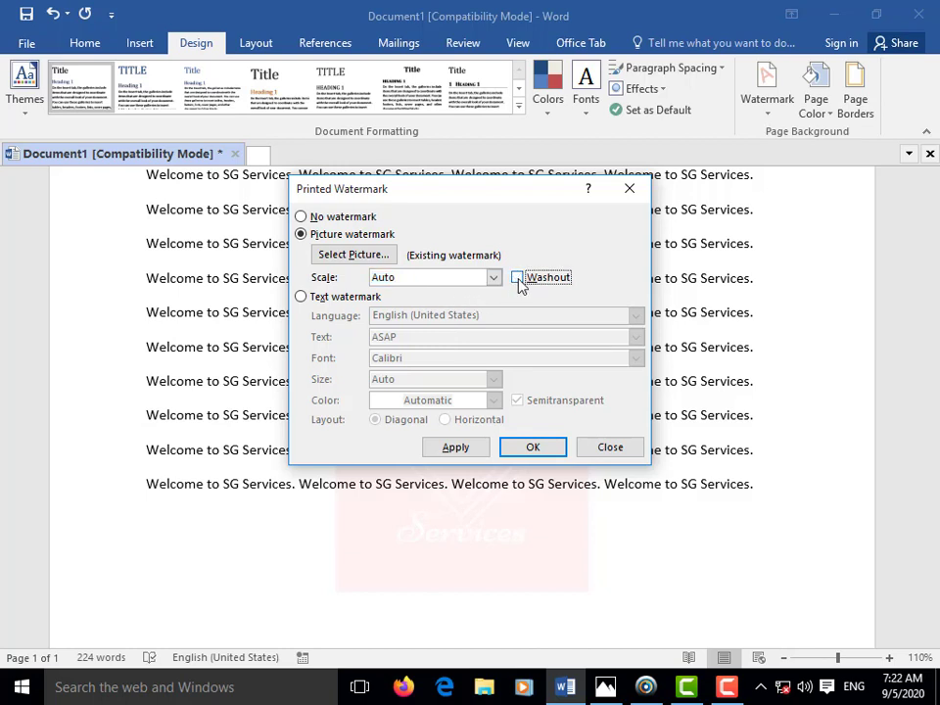
pyautogui.click(453, 446)
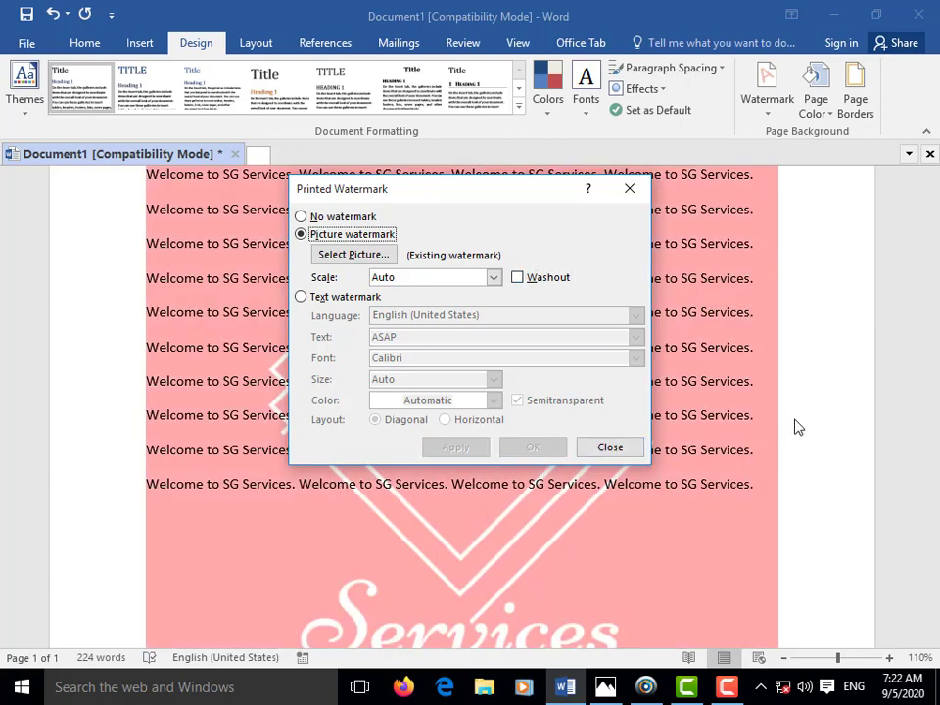
pyautogui.click(609, 447)
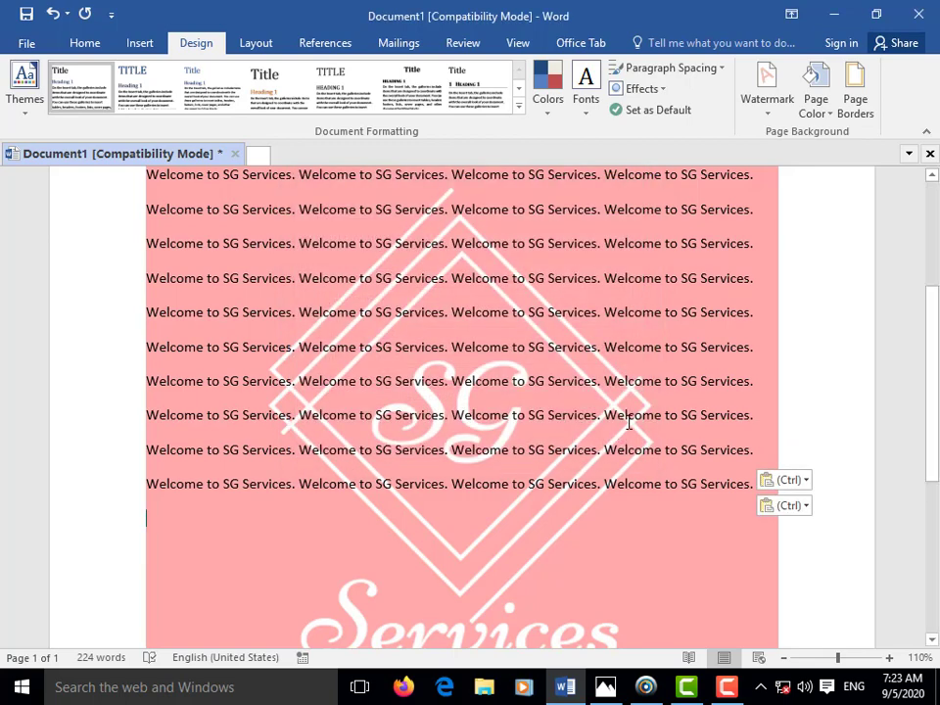
pyautogui.scroll(-2, 625, 371)
pyautogui.scroll(-1, 623, 377)
pyautogui.scroll(2, 623, 371)
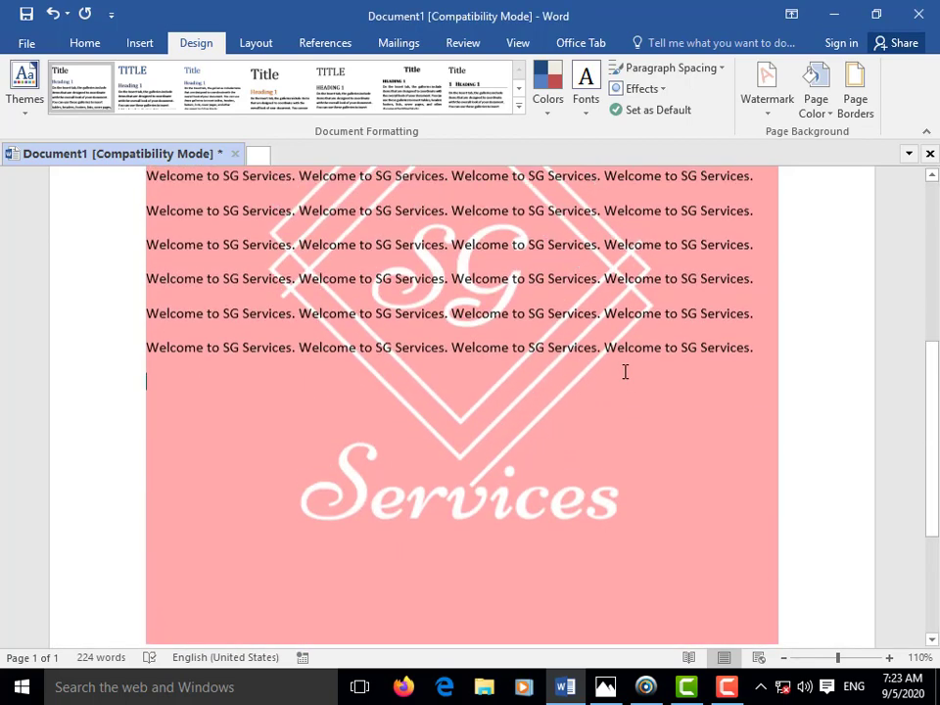
pyautogui.scroll(1, 623, 371)
pyautogui.scroll(1, 623, 371)
pyautogui.scroll(2, 623, 372)
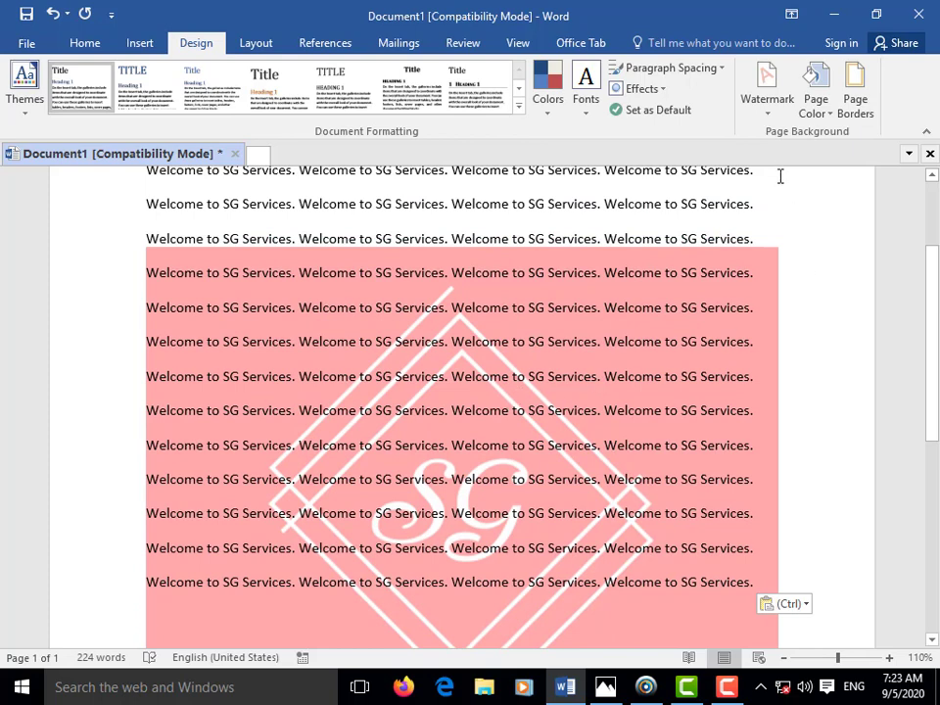
# Re-enable Washout on the SG Services logo picture watermark and apply it.
pyautogui.click(768, 97)
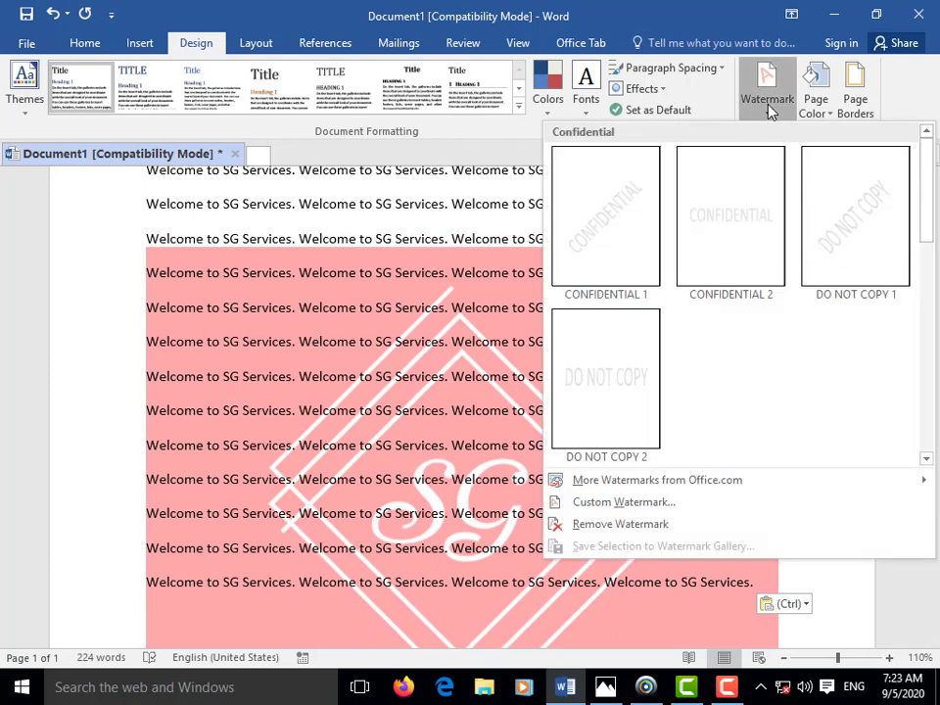
pyautogui.click(604, 503)
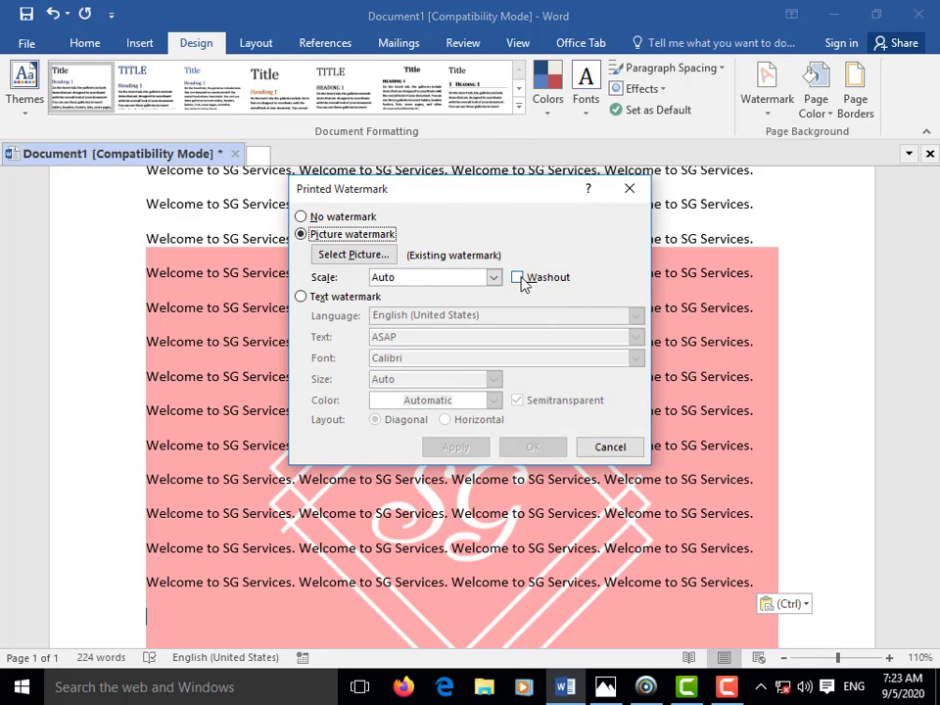
pyautogui.click(518, 278)
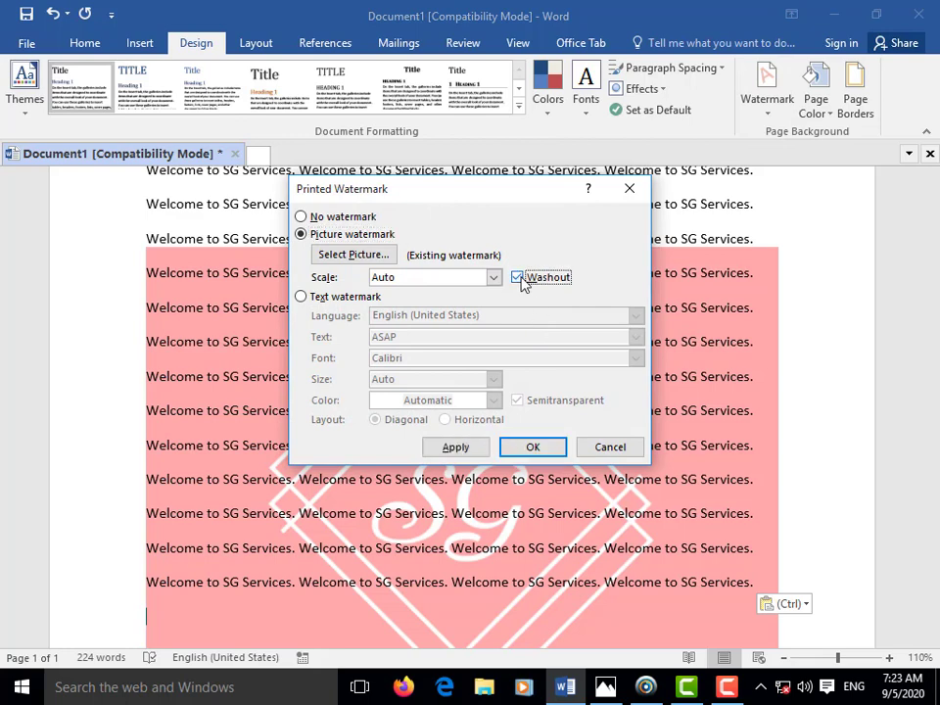
pyautogui.click(464, 447)
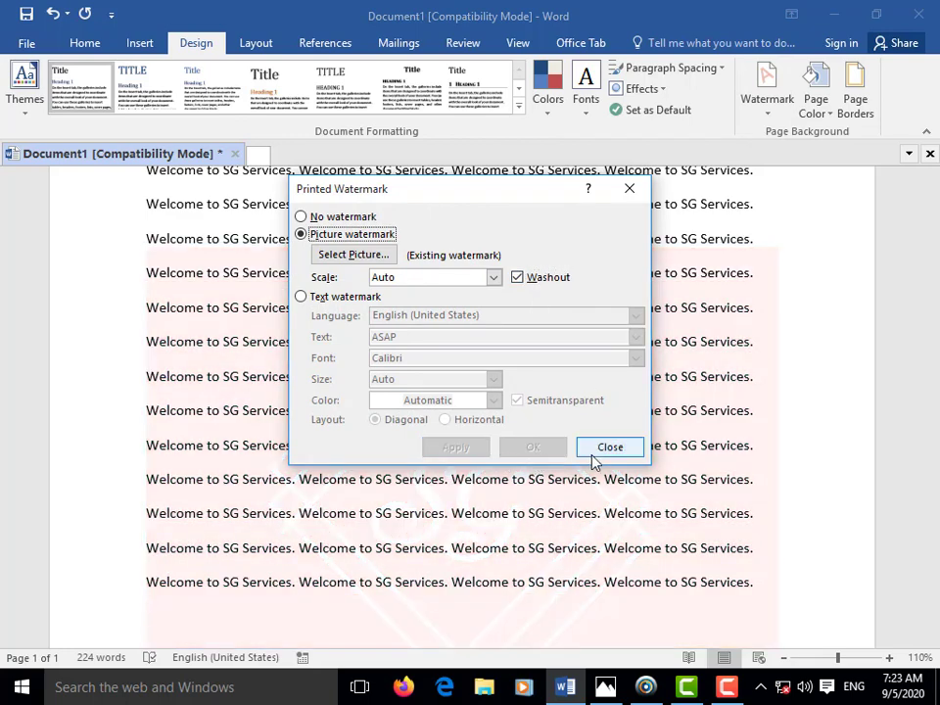
pyautogui.click(602, 452)
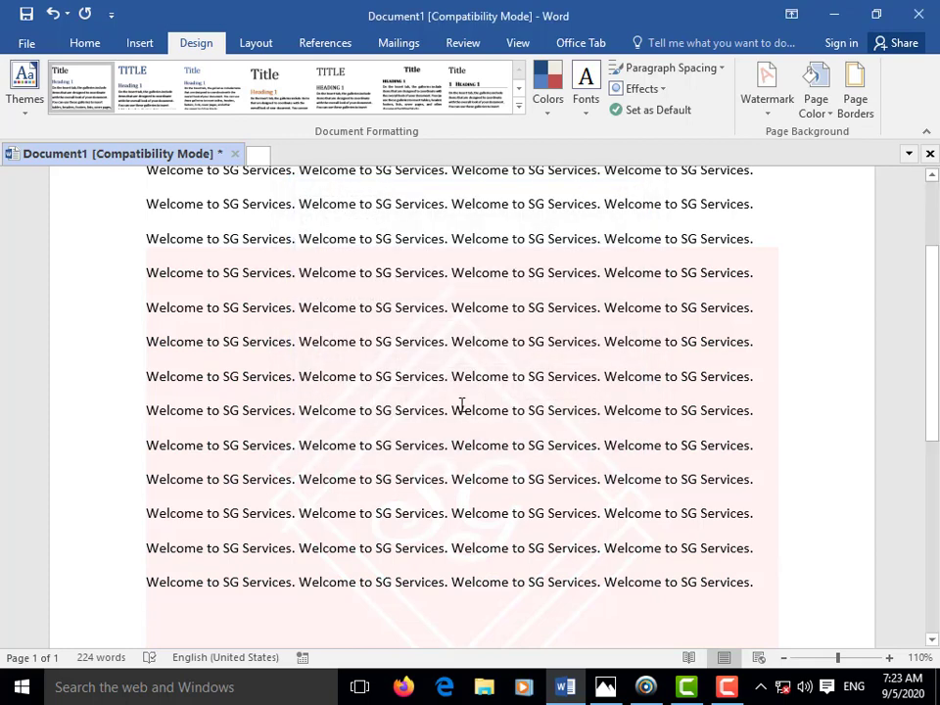
pyautogui.scroll(-2, 463, 400)
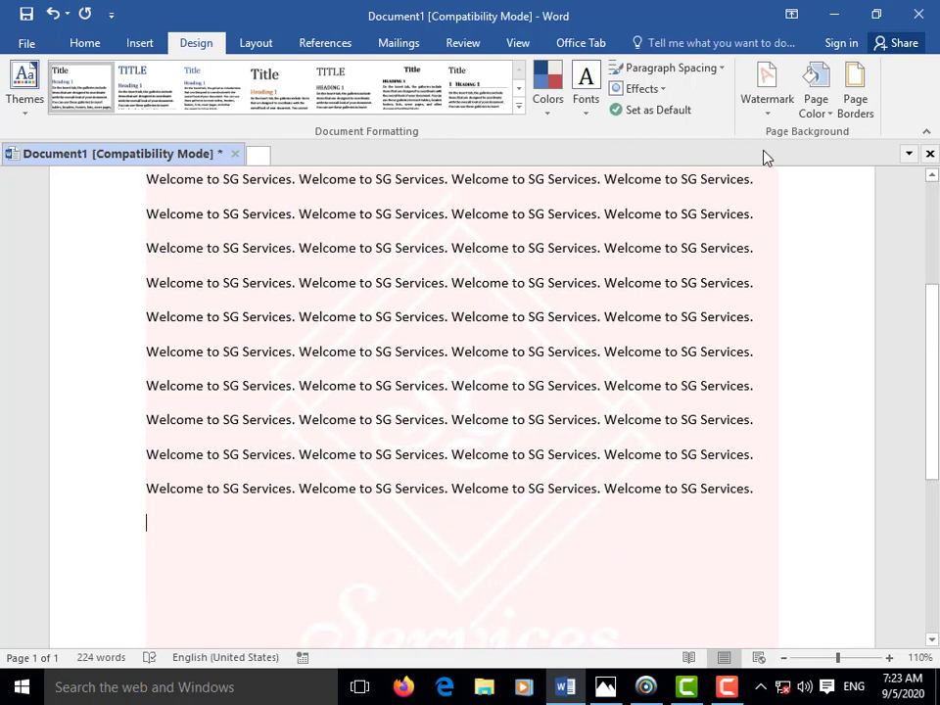
# Remove the SG Services logo watermark, leaving only the 'Welcome to SG Services.' lines.
pyautogui.click(769, 108)
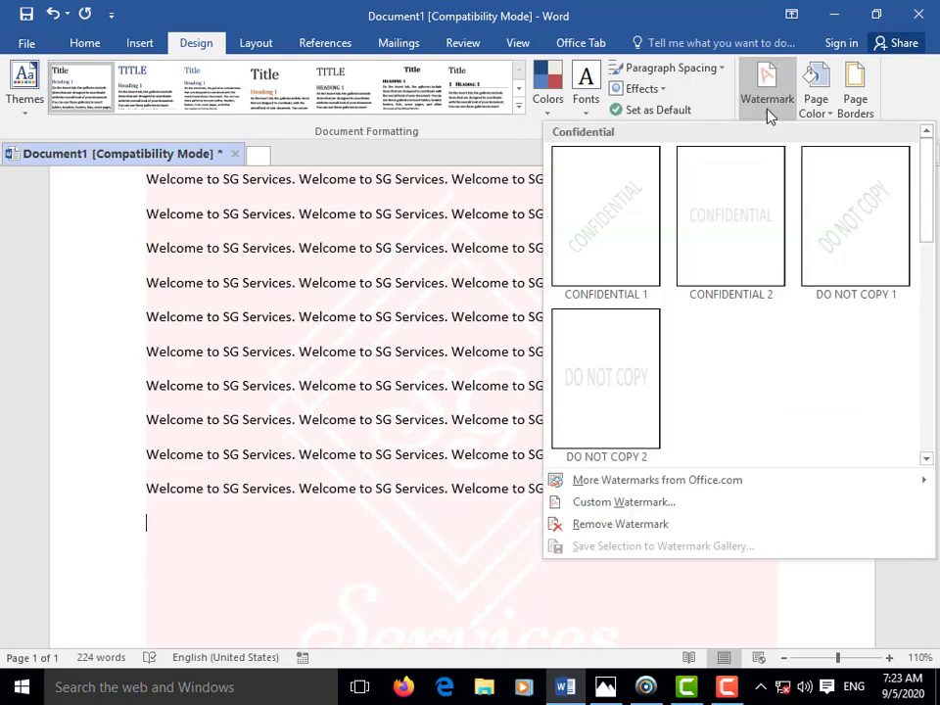
pyautogui.click(608, 528)
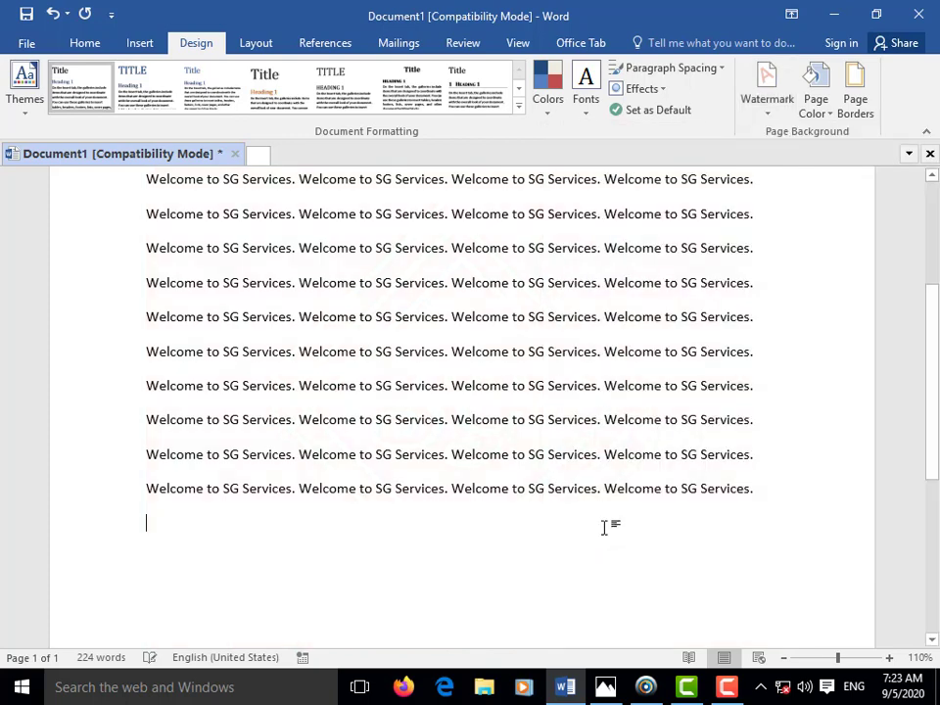